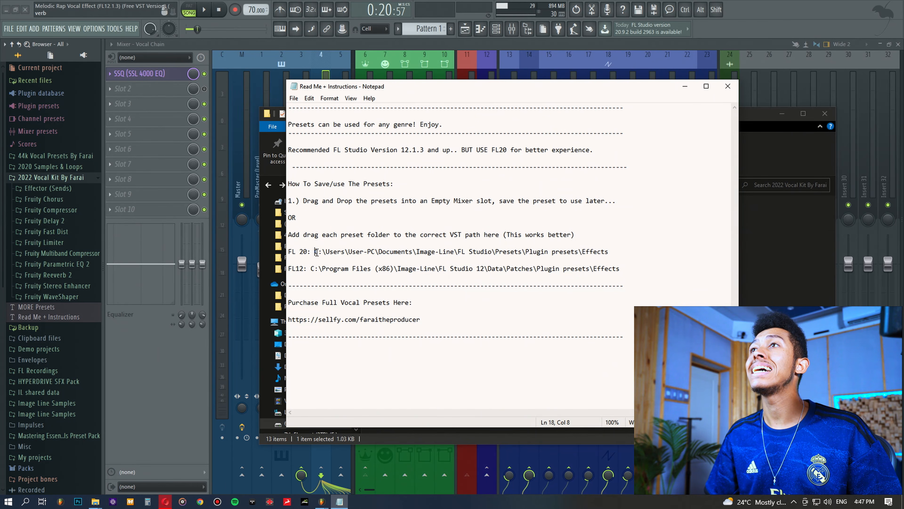
# Read the FL 20 plugin preset folder path in the Read Me notes and put the notes away
pyautogui.click(587, 253)
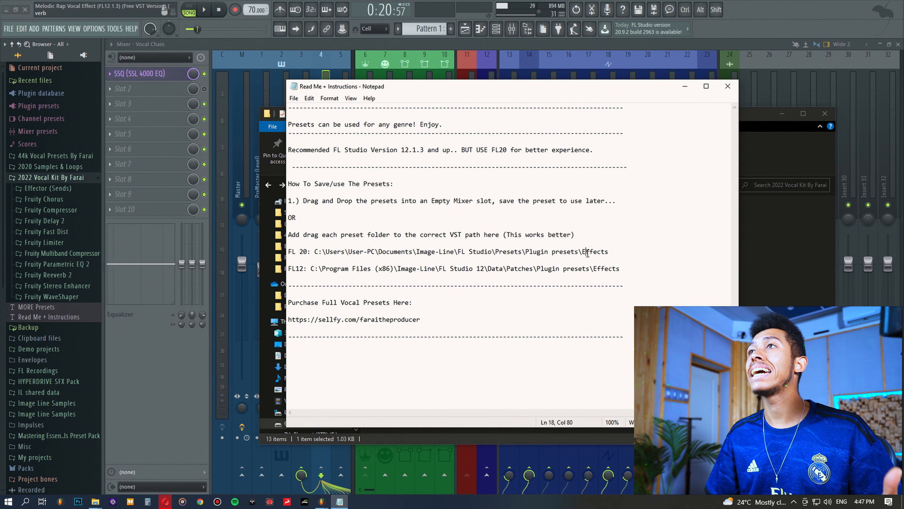
pyautogui.click(685, 86)
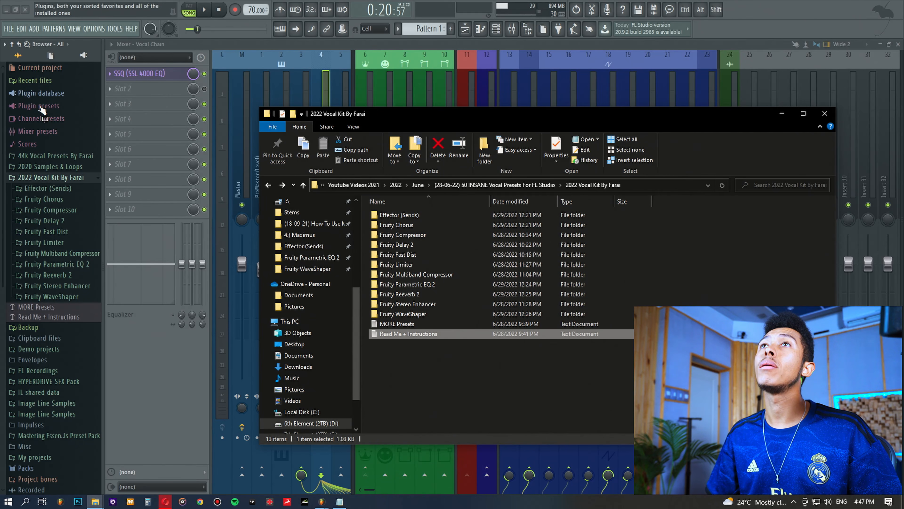
# Examine the browser's extra search folders in the file settings and the folder picker for adding another
pyautogui.click(92, 29)
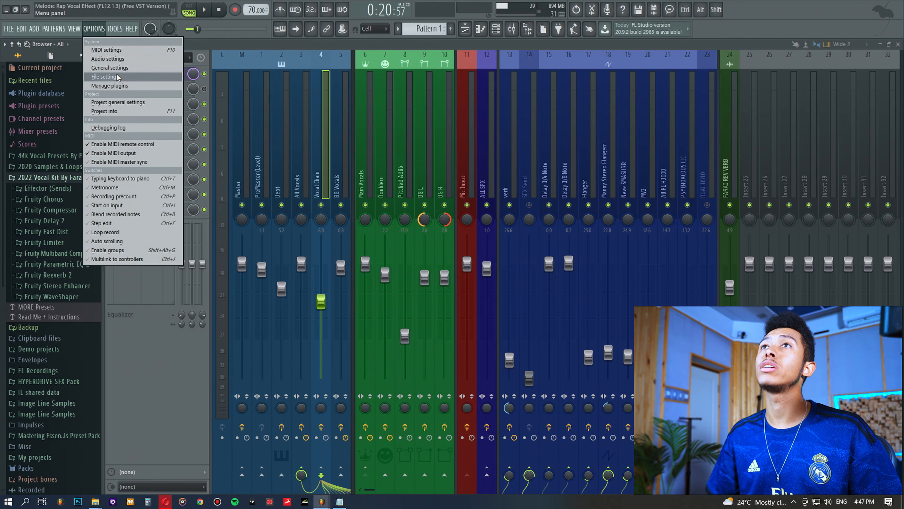
pyautogui.click(104, 77)
pyautogui.click(319, 274)
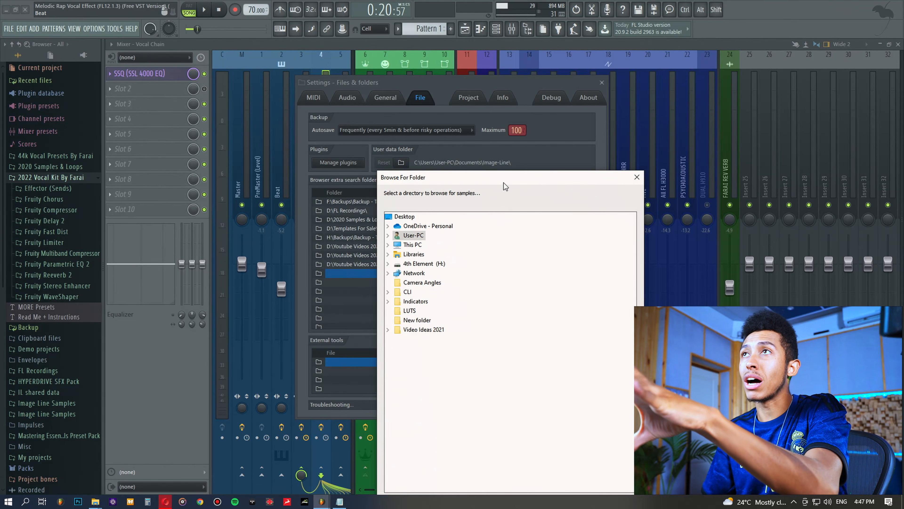
pyautogui.moveTo(506, 181); pyautogui.dragTo(485, 121)
pyautogui.click(615, 119)
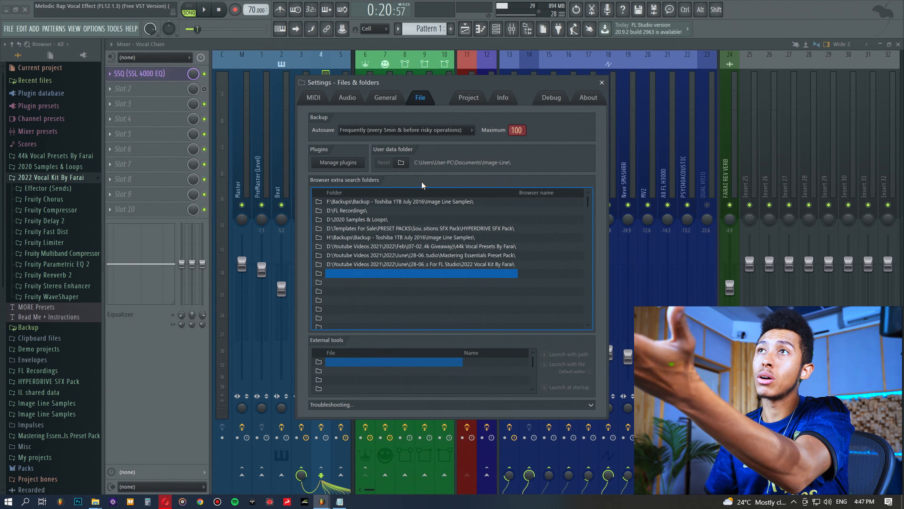
pyautogui.click(601, 82)
# Expand the Effector (Sends) folder inside the 2022 Vocal Kit By Farai folder in the browser
pyautogui.click(37, 178)
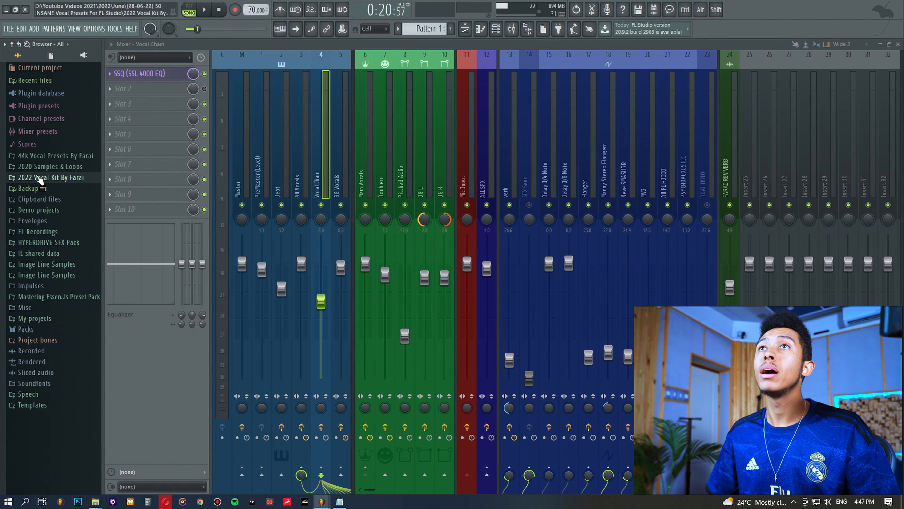
pyautogui.click(36, 178)
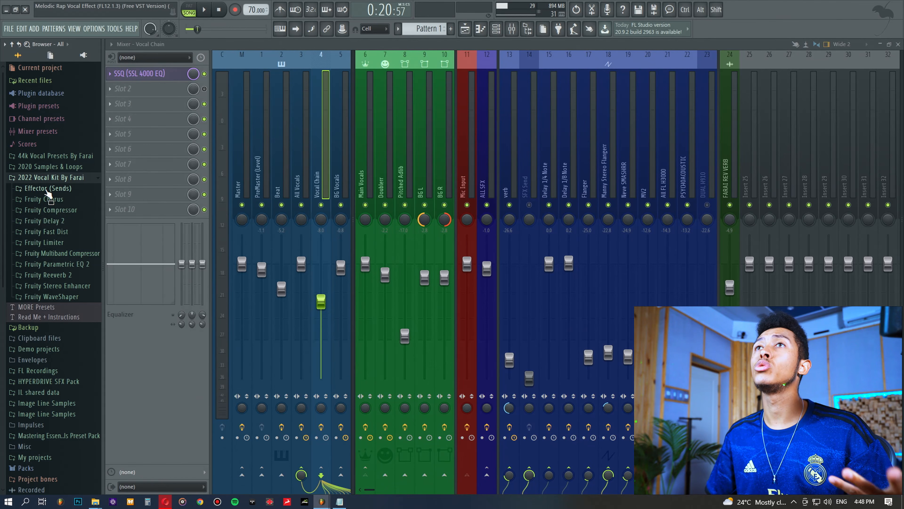
pyautogui.click(48, 188)
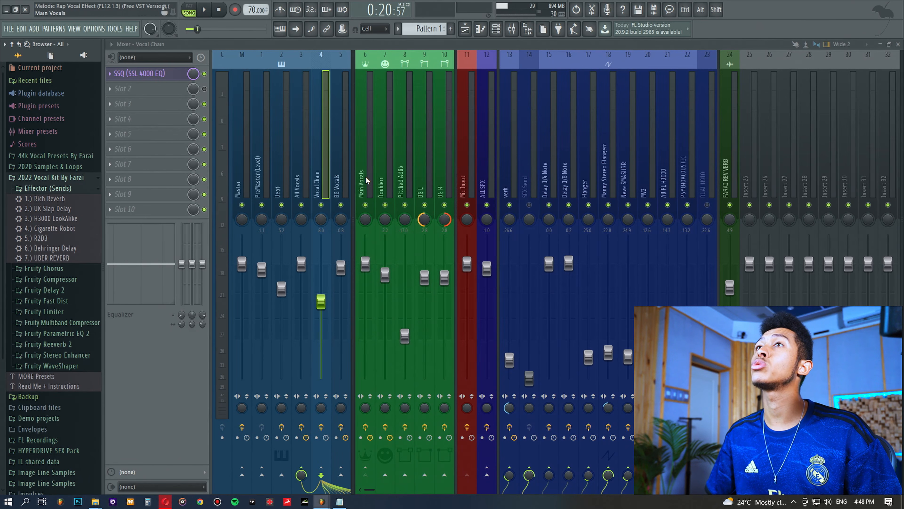
# Load the 1.) Rich Reverb preset onto the SFX Send mixer track and close its plugin window
pyautogui.click(548, 469)
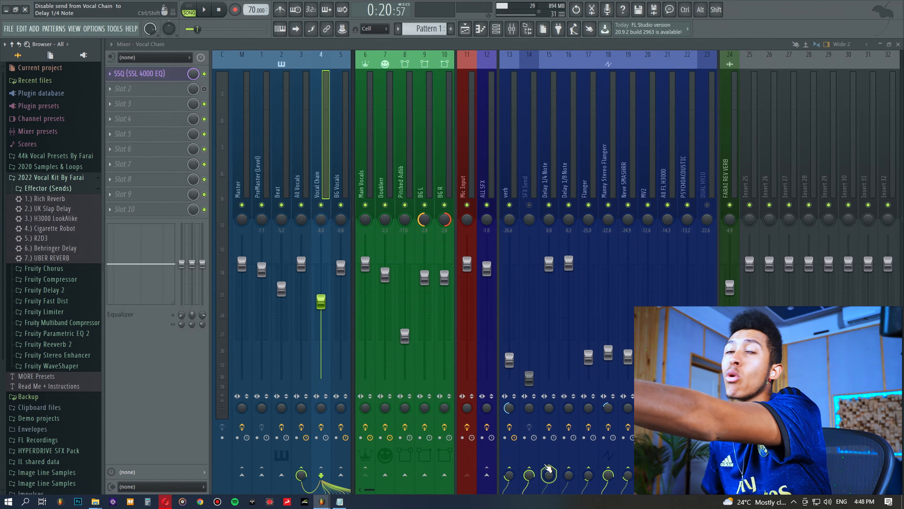
pyautogui.click(527, 171)
pyautogui.moveTo(57, 205); pyautogui.dragTo(517, 161)
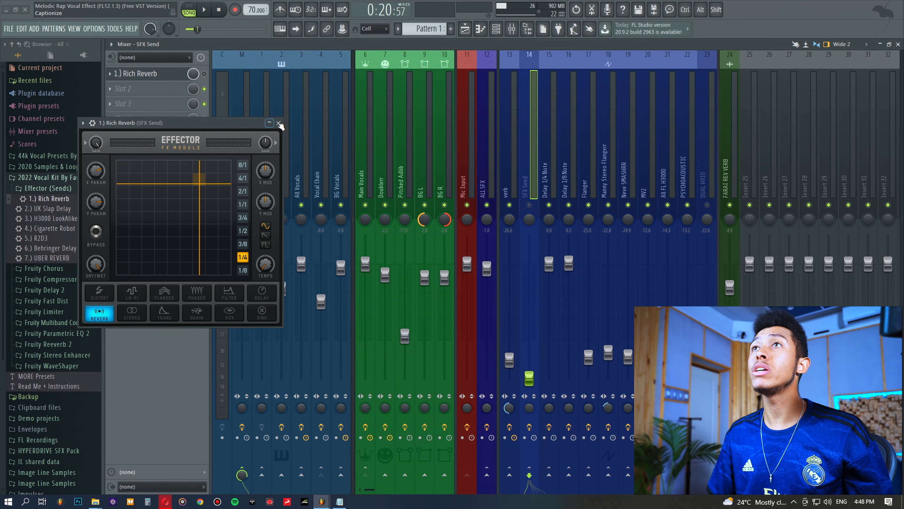
pyautogui.click(279, 123)
# Enable the SFX Send track during playback and raise its volume to about -2.9 dB
pyautogui.click(313, 152)
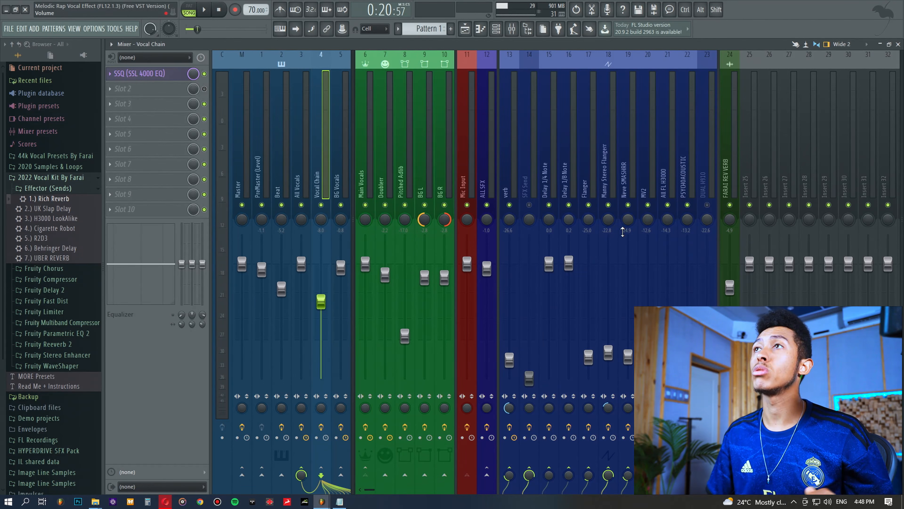
pyautogui.press('space')
pyautogui.click(531, 208)
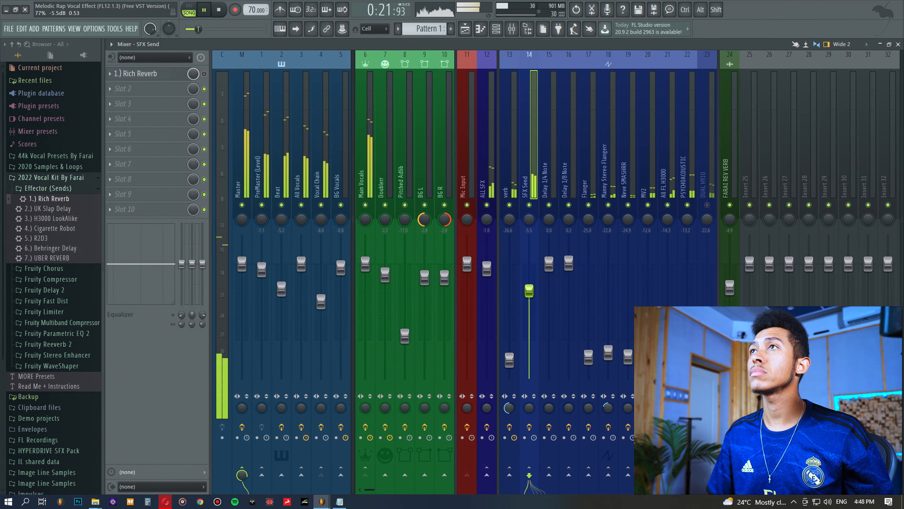
pyautogui.moveTo(529, 275); pyautogui.dragTo(529, 278)
pyautogui.press('space')
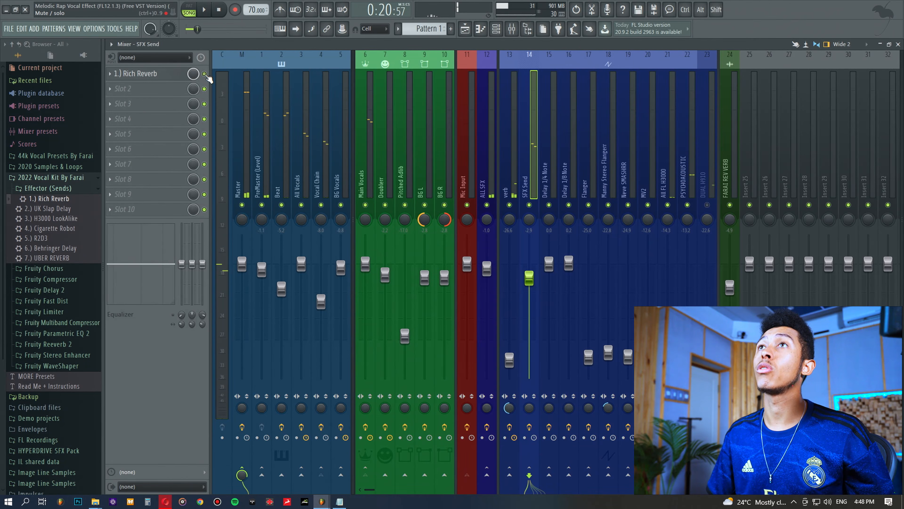
# Audition the enabled Rich Reverb on SFX Send at about -1.2 dB, and lower the track volume to about -14.4 dB
pyautogui.press('space')
pyautogui.moveTo(530, 378); pyautogui.dragTo(529, 269)
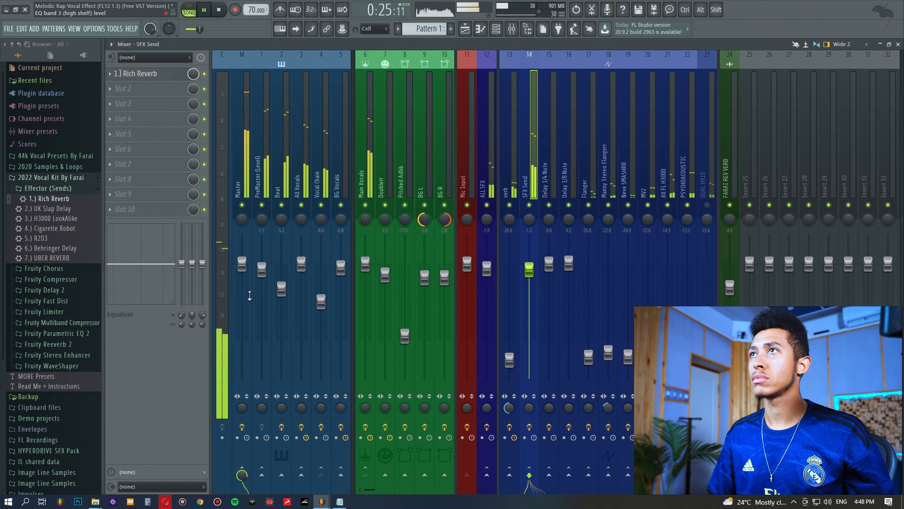
pyautogui.press('space')
pyautogui.moveTo(529, 271); pyautogui.dragTo(530, 331)
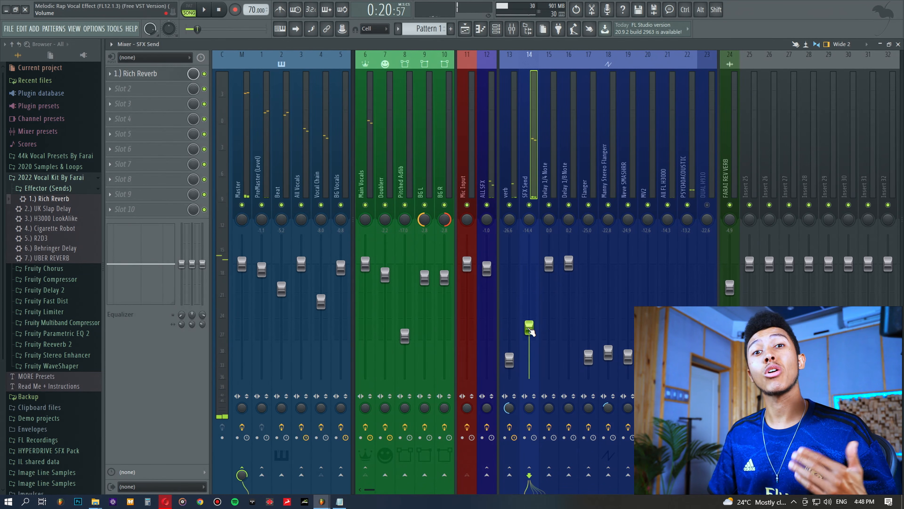
# Load 3.) H3000 LookAlike into slot 1 of SFX Send, audition it at about -3.8 dB, and lower the track to about -14.7 dB
pyautogui.moveTo(53, 225); pyautogui.dragTo(141, 78)
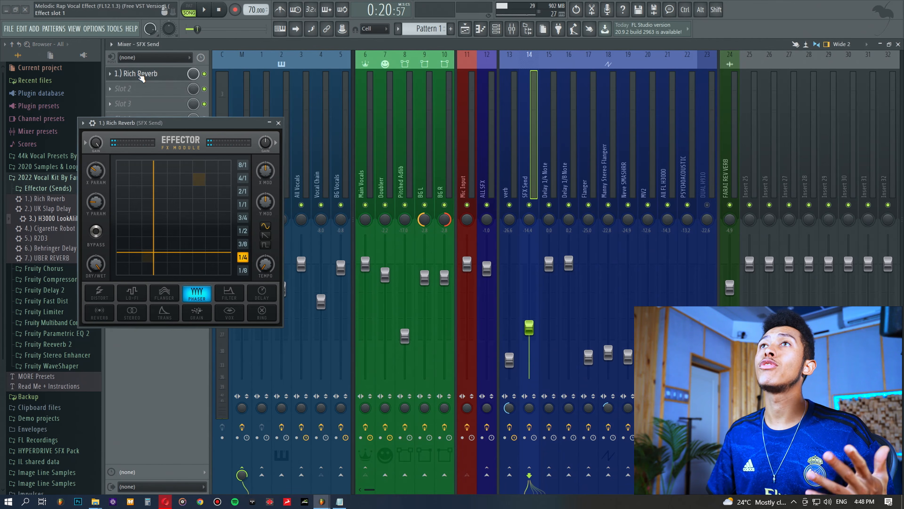
pyautogui.moveTo(149, 122); pyautogui.dragTo(328, 138)
pyautogui.press('space')
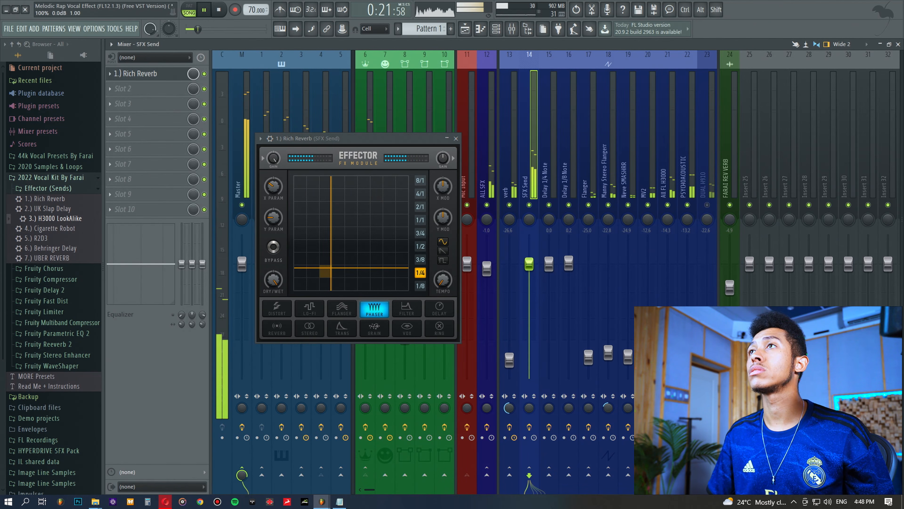
pyautogui.moveTo(529, 263); pyautogui.dragTo(529, 282)
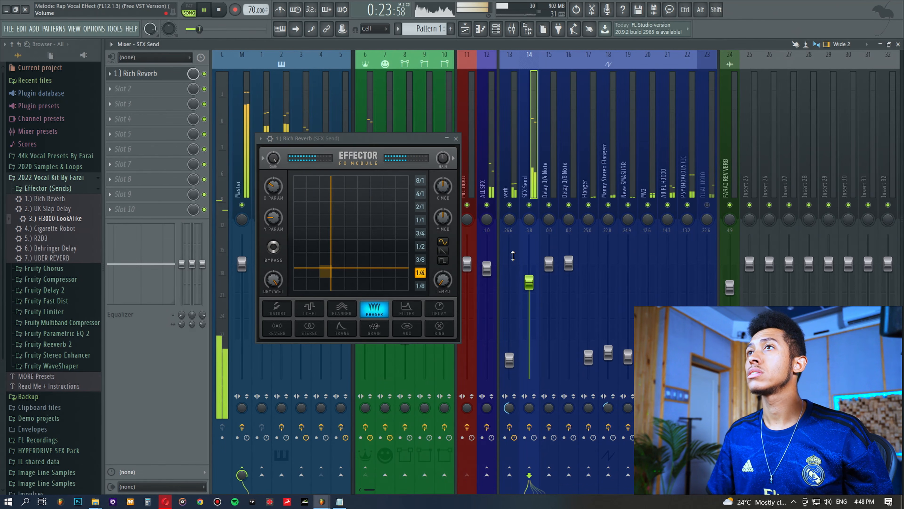
pyautogui.press('space')
pyautogui.moveTo(529, 282); pyautogui.dragTo(530, 330)
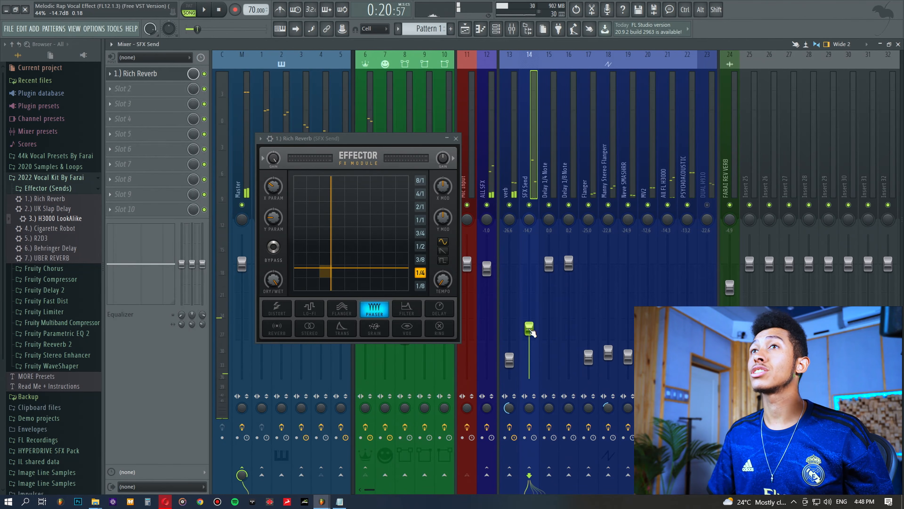
# Load 6.) Behringer Delay into slot 1 of SFX Send, audition it at full level, and lower the track to about -15.6 dB
pyautogui.moveTo(61, 253); pyautogui.dragTo(148, 73)
pyautogui.press('space')
pyautogui.moveTo(529, 328); pyautogui.dragTo(529, 263)
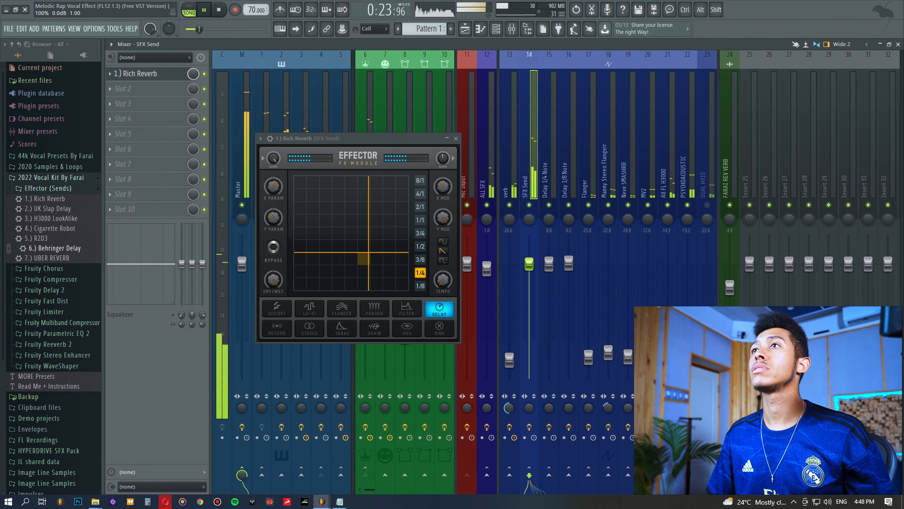
pyautogui.press('space')
pyautogui.moveTo(529, 264); pyautogui.dragTo(530, 332)
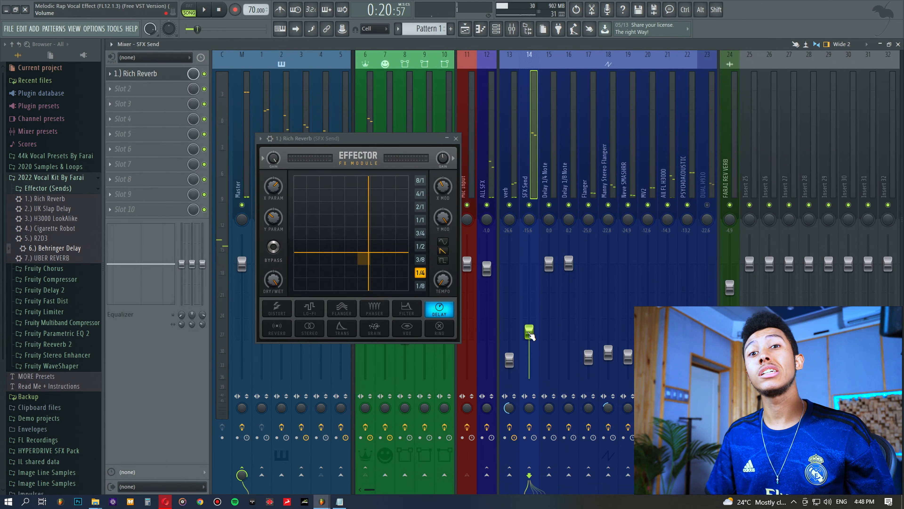
# Load the 1.) H3000 Vocal Bloom chorus preset onto SFX Send with its fader fully down, and remove the Rich Reverb effect from slot 1
pyautogui.click(46, 188)
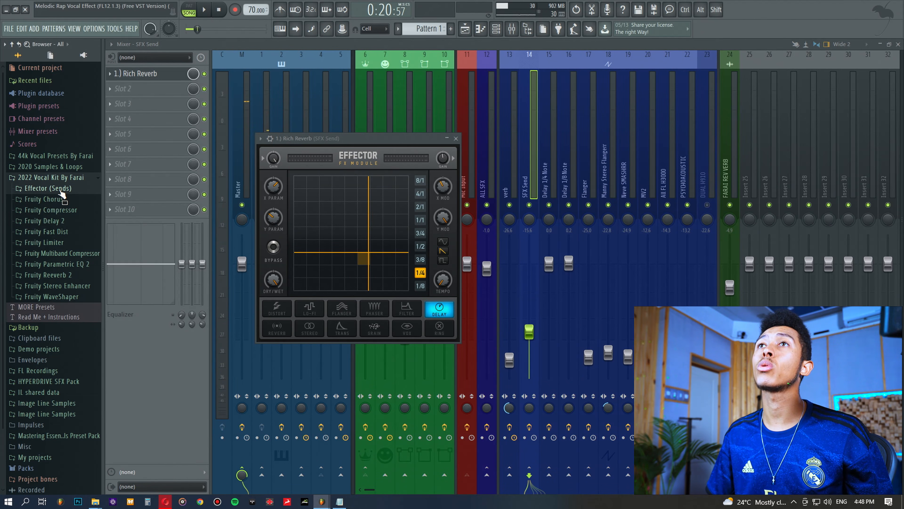
pyautogui.moveTo(530, 338); pyautogui.dragTo(530, 381)
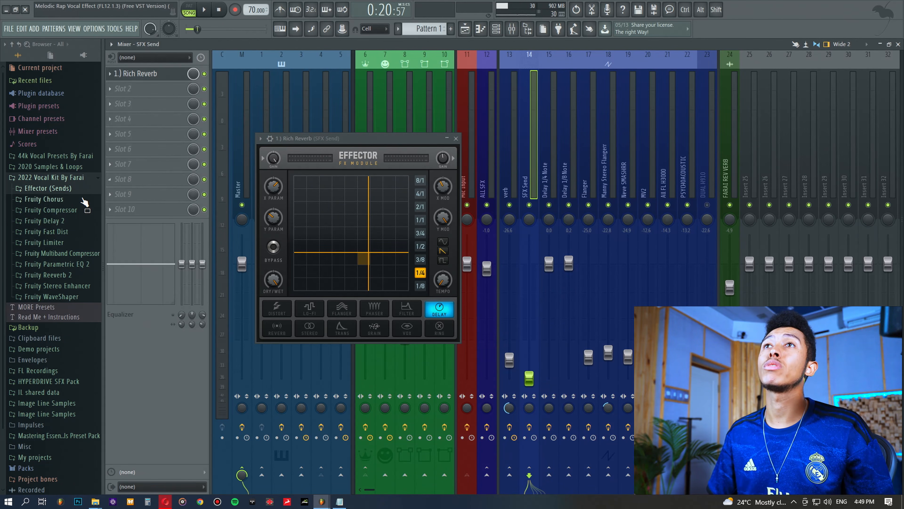
pyautogui.click(53, 200)
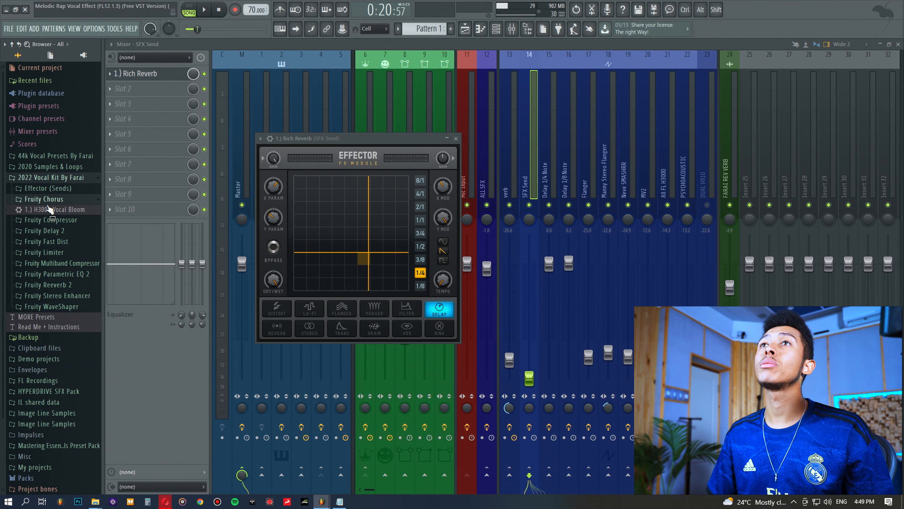
pyautogui.moveTo(53, 212); pyautogui.dragTo(529, 168)
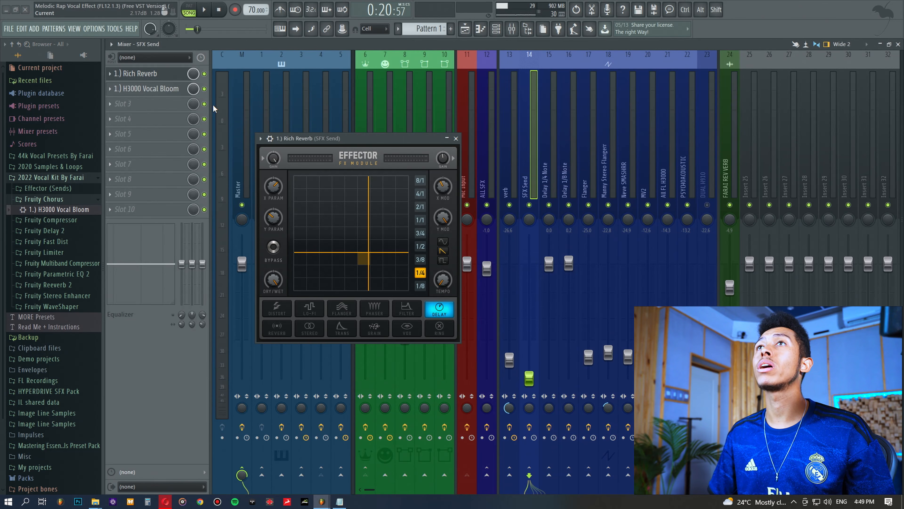
pyautogui.click(113, 74)
pyautogui.click(142, 97)
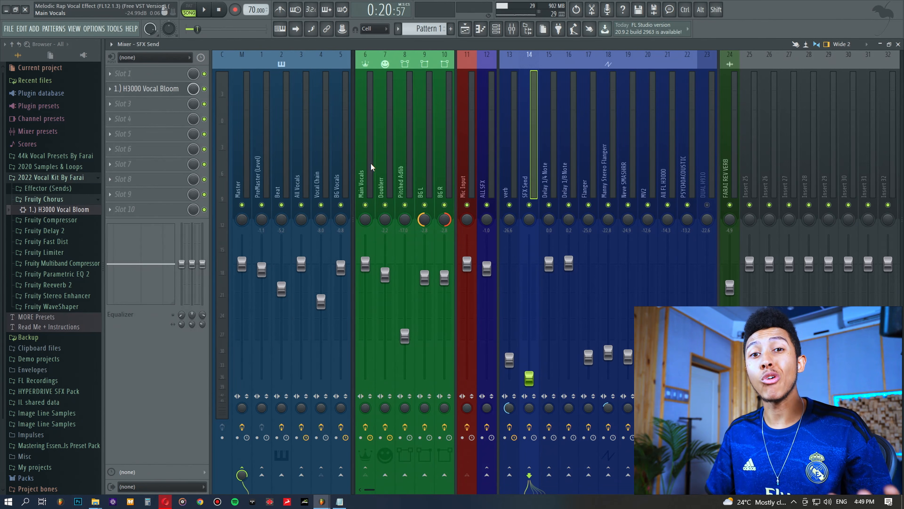
# Audition H3000 Vocal Bloom during playback, comparing with SFX Send muted and unmuted, and set the track volume to about -11.5 dB
pyautogui.press('space')
pyautogui.moveTo(529, 379); pyautogui.dragTo(529, 282)
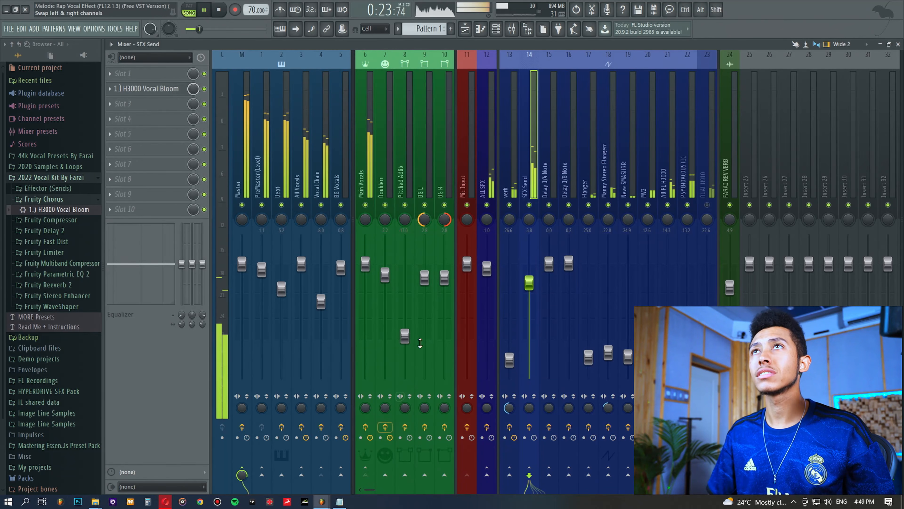
pyautogui.moveTo(529, 282); pyautogui.dragTo(529, 311)
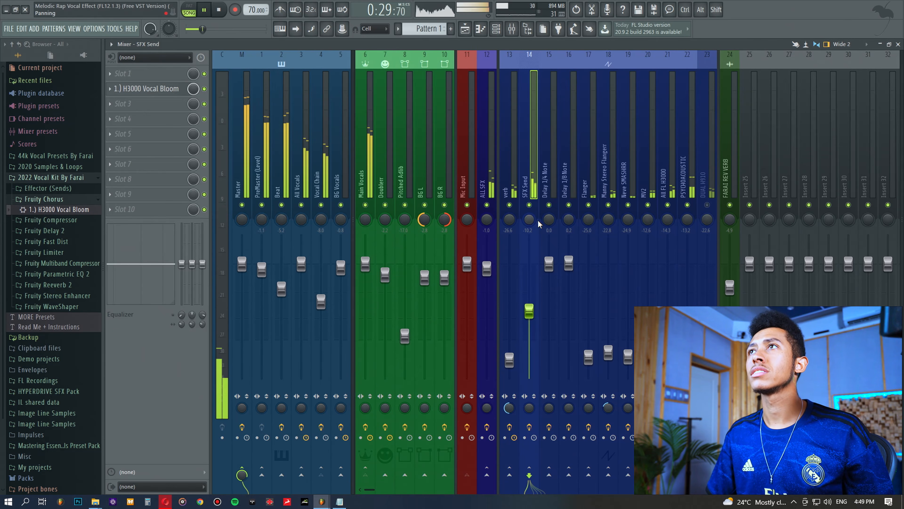
pyautogui.click(534, 205)
pyautogui.click(534, 206)
pyautogui.moveTo(529, 311); pyautogui.dragTo(529, 317)
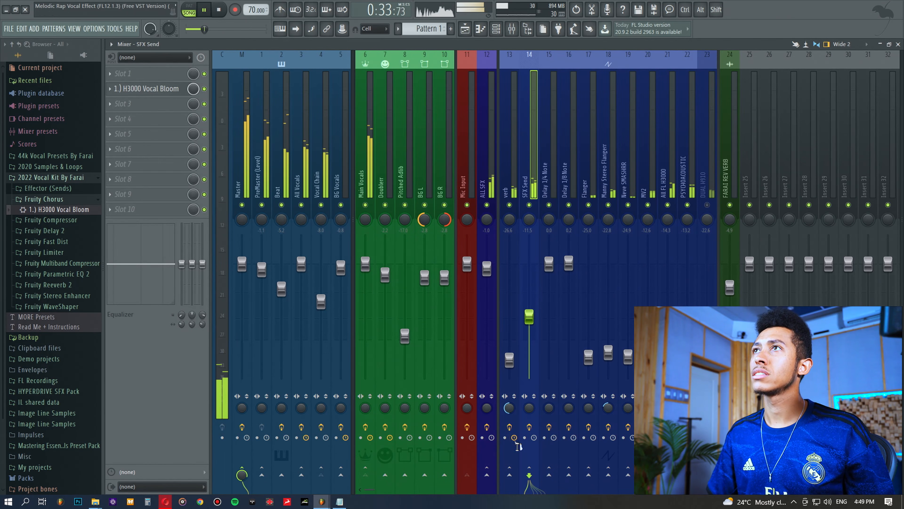
pyautogui.press('space')
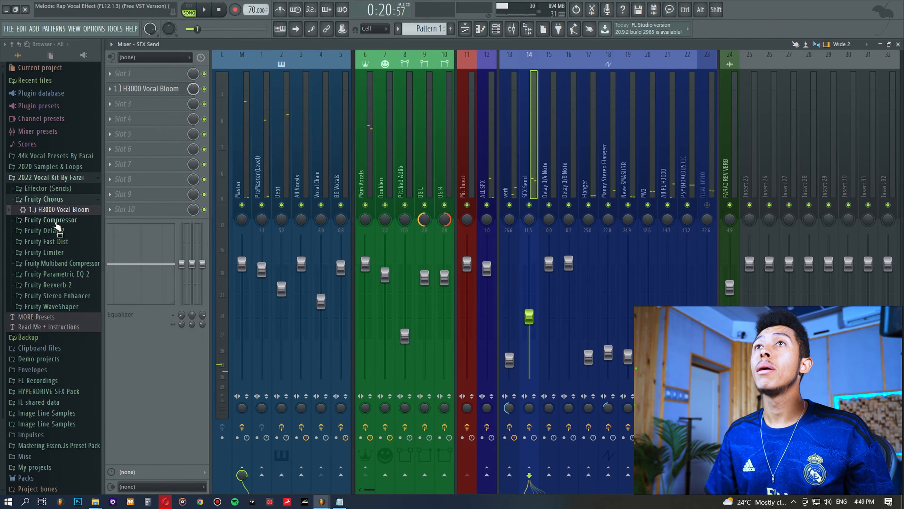
# Browse the Fruity Compressor and Fruity Delay 2 presets, and inspect the effect chains on the Delay 1/4 Note and Delay 1/8 Note tracks
pyautogui.click(58, 220)
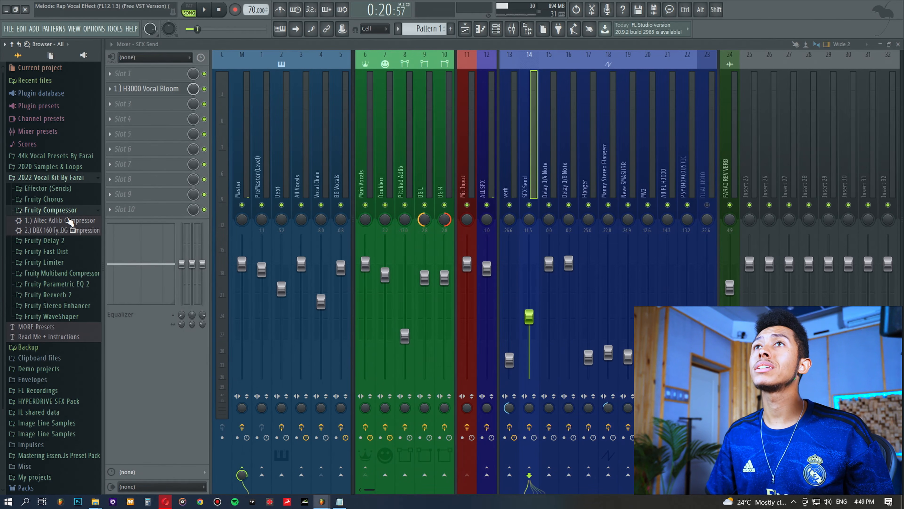
pyautogui.moveTo(69, 225); pyautogui.dragTo(48, 237)
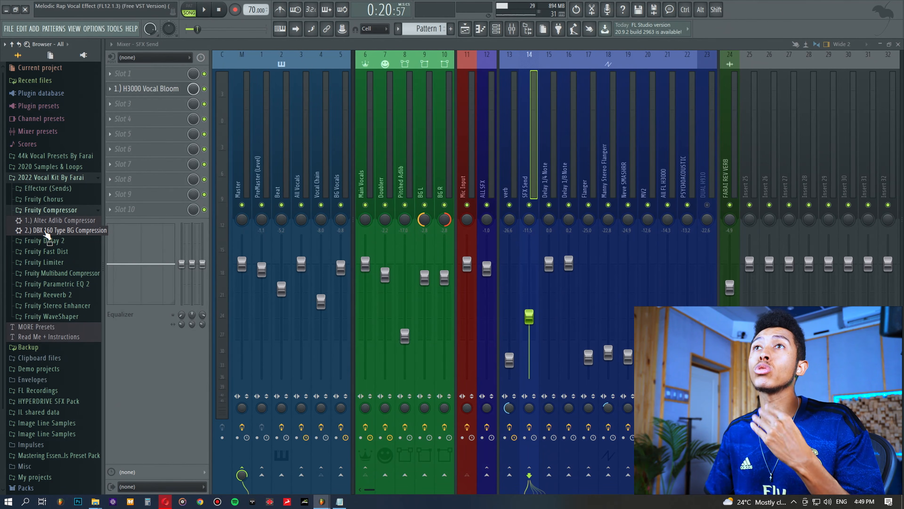
pyautogui.moveTo(48, 236); pyautogui.dragTo(553, 157)
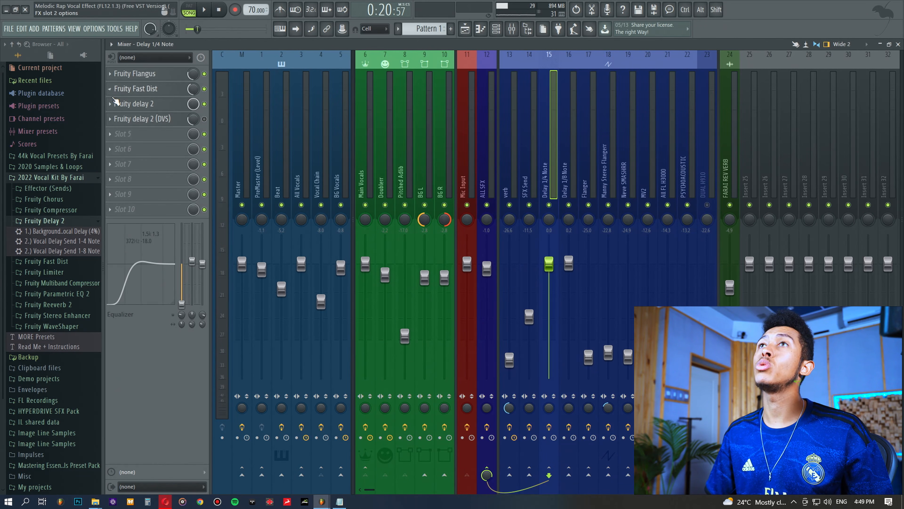
pyautogui.click(570, 153)
pyautogui.click(550, 155)
pyautogui.click(574, 156)
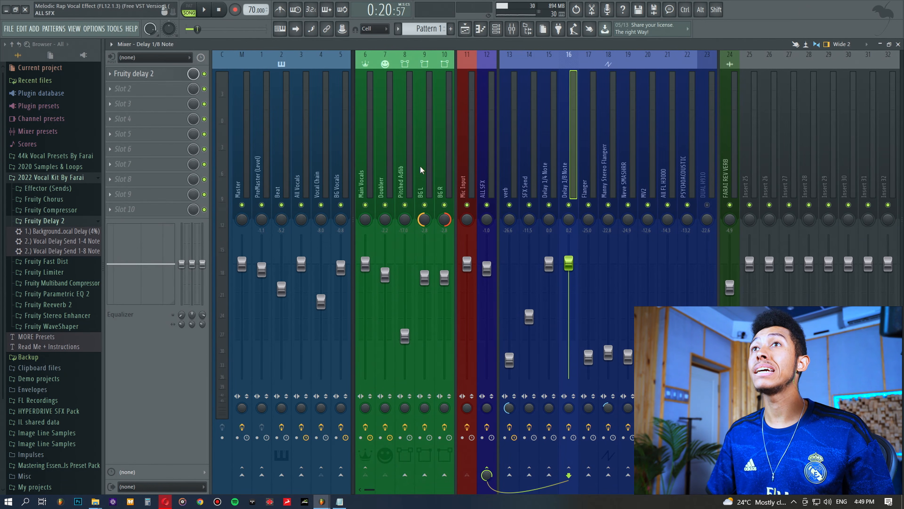
pyautogui.click(57, 221)
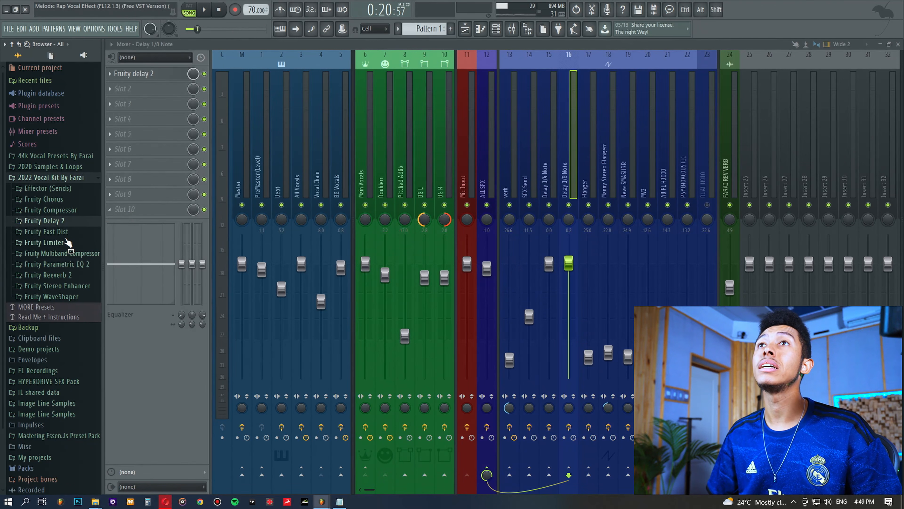
# Browse the Fruity Fast Dist presets and inspect the effect chain on the Delay 1/4 Note track
pyautogui.click(64, 232)
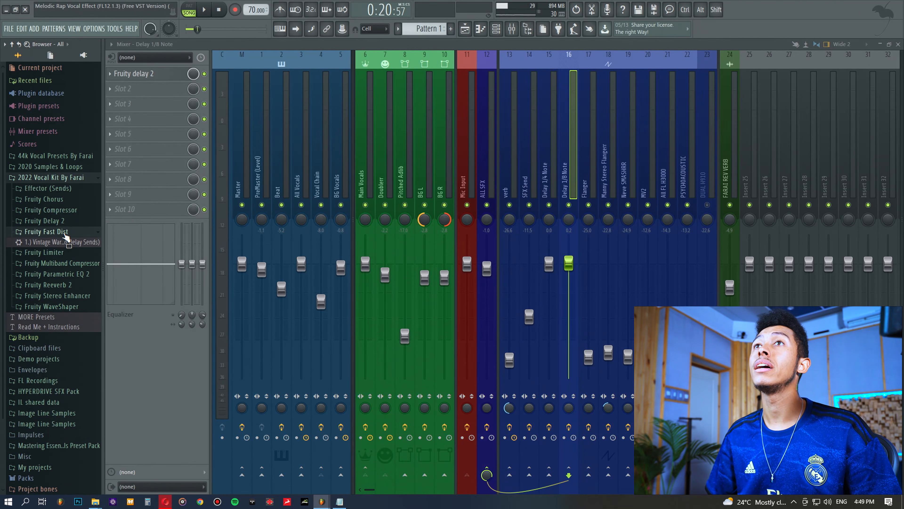
pyautogui.click(547, 165)
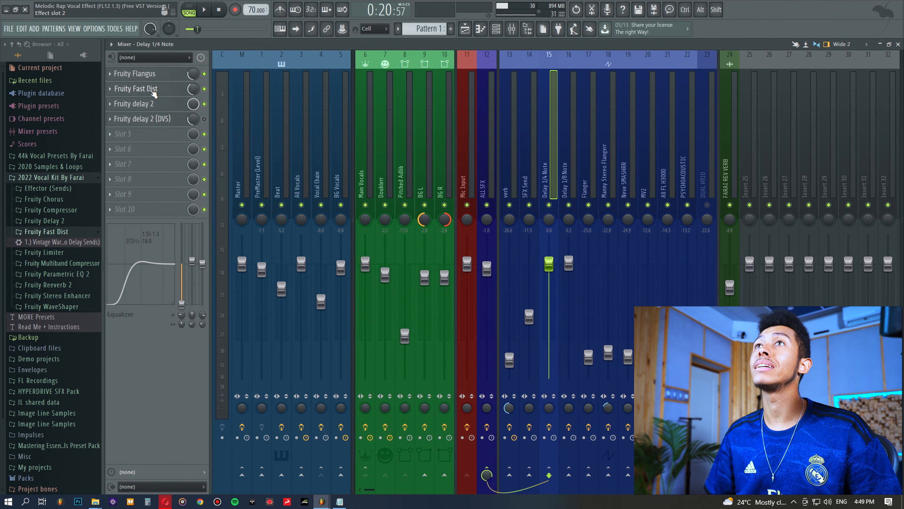
pyautogui.click(61, 233)
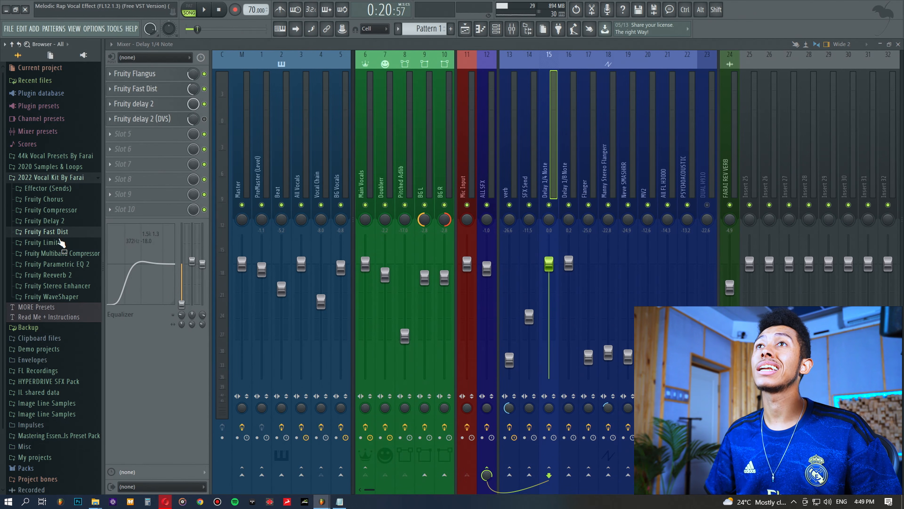
# Browse the 1176 and LA-2A presets inside the Fruity Limiter folder of the vocal kit
pyautogui.click(60, 243)
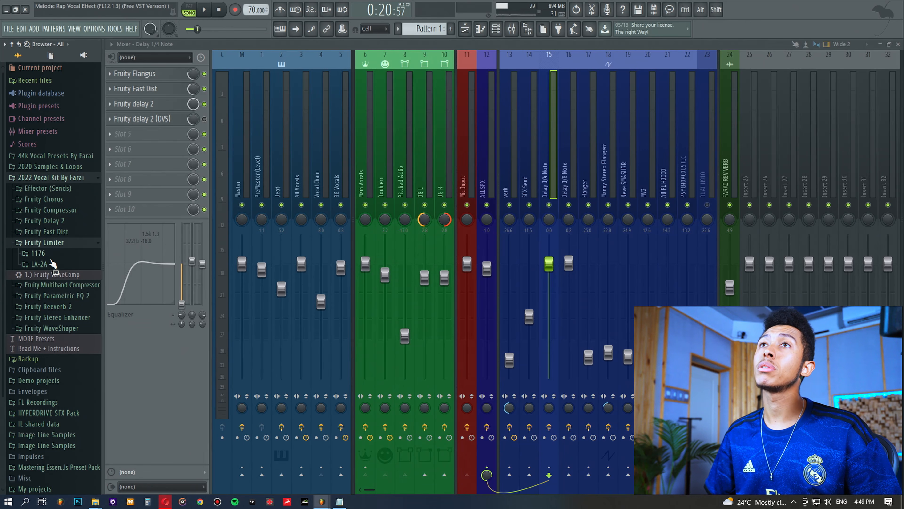
pyautogui.click(49, 254)
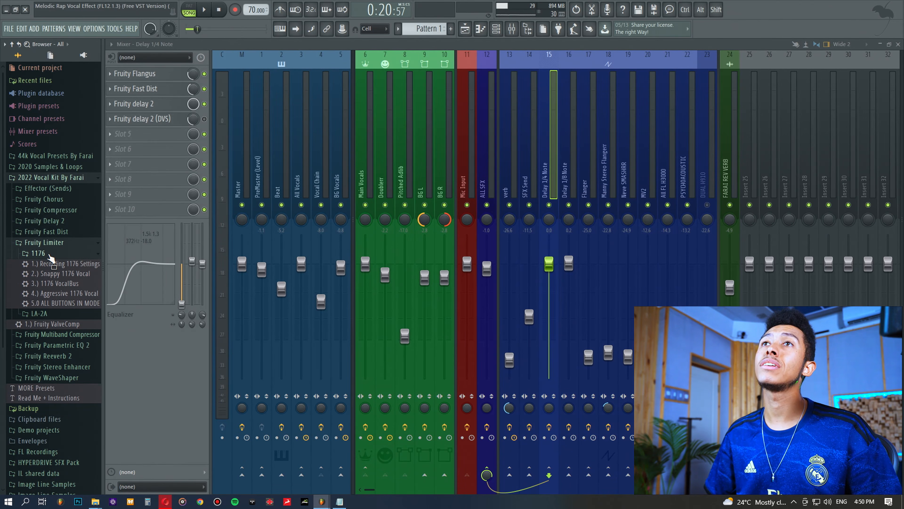
pyautogui.click(50, 254)
pyautogui.click(47, 264)
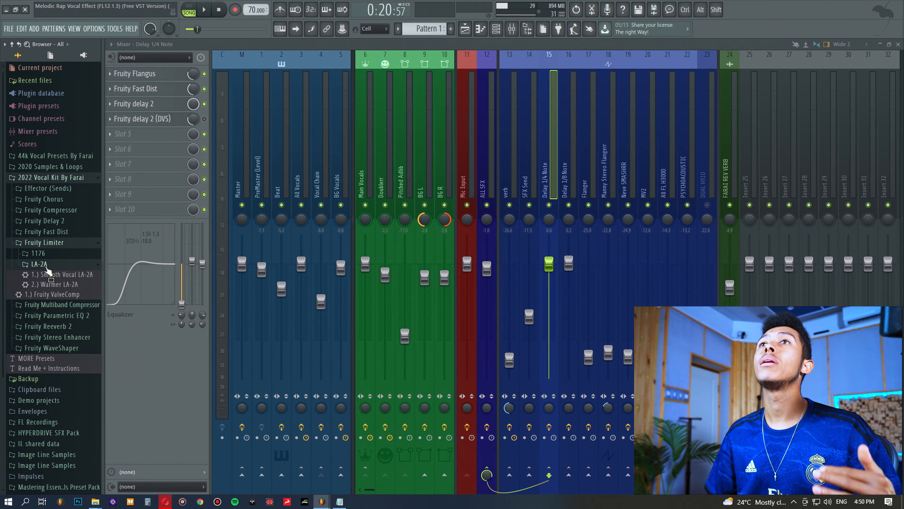
pyautogui.click(47, 265)
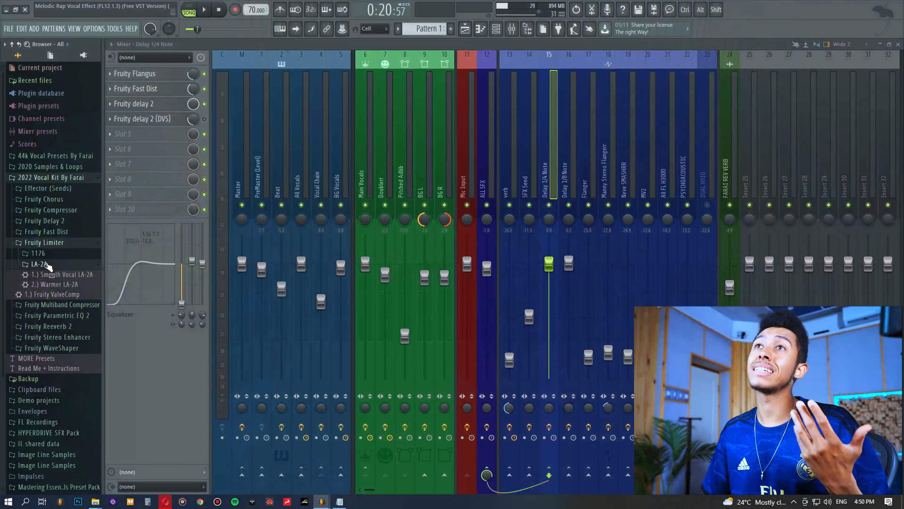
pyautogui.click(47, 265)
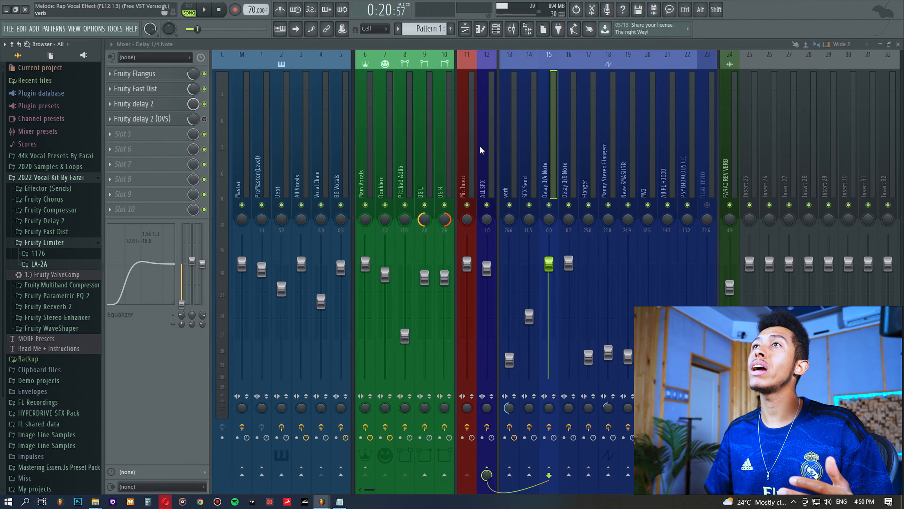
# Inspect the settings of the (1176 Type) compressor on the Main Vocals track, and close it again
pyautogui.click(365, 130)
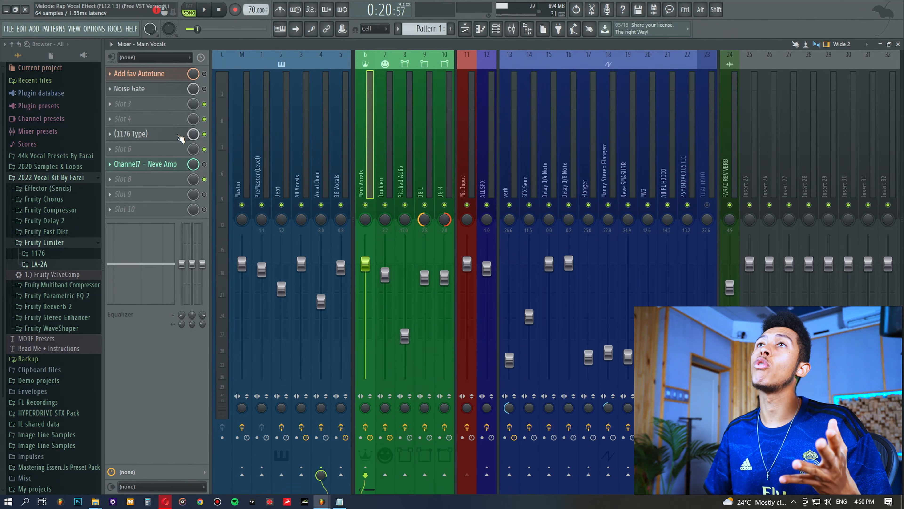
pyautogui.click(159, 139)
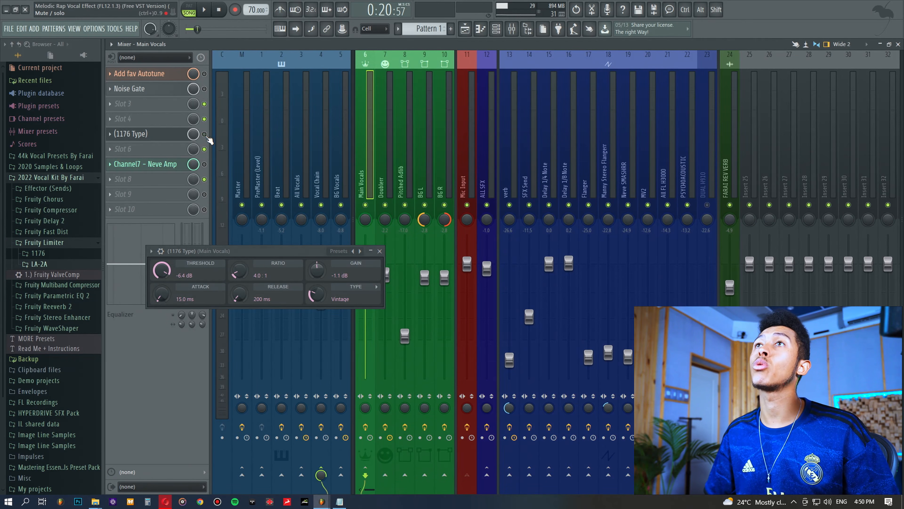
pyautogui.click(157, 139)
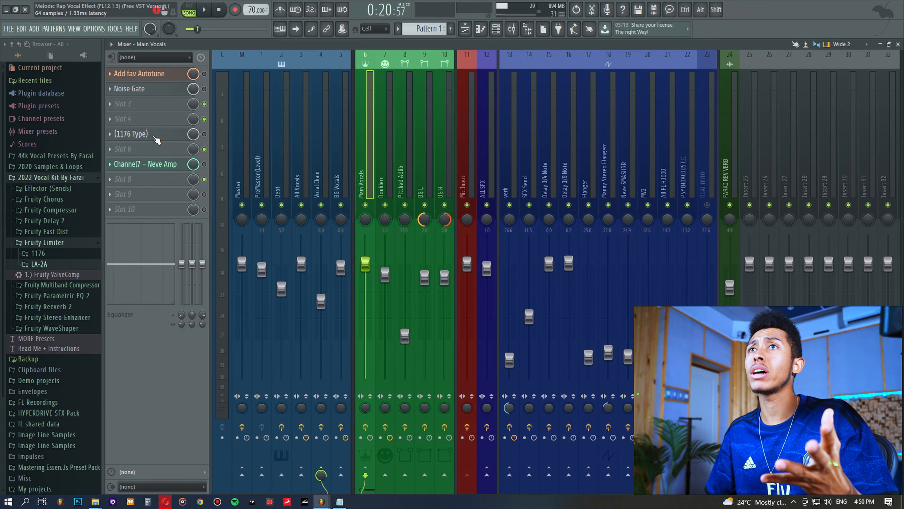
# Load 2.) Snappy 1176 Vocal into slot 6 of Main Vocals and compare playback with it bypassed and active
pyautogui.click(41, 258)
pyautogui.moveTo(43, 276); pyautogui.dragTo(48, 302)
pyautogui.moveTo(54, 267); pyautogui.dragTo(156, 149)
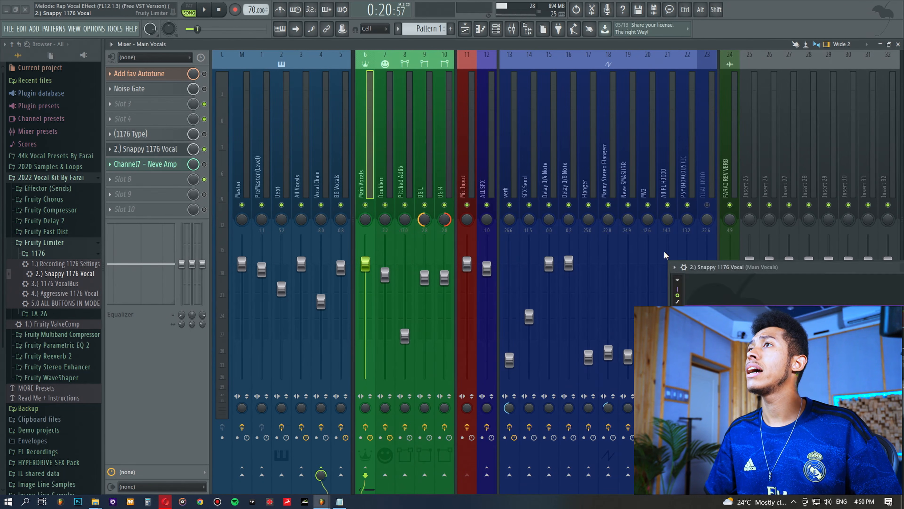
pyautogui.press('space')
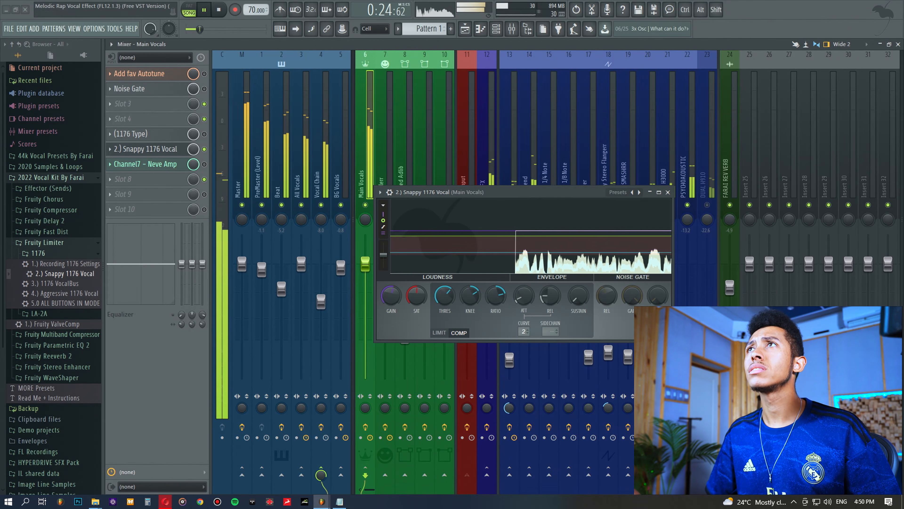
pyautogui.click(204, 149)
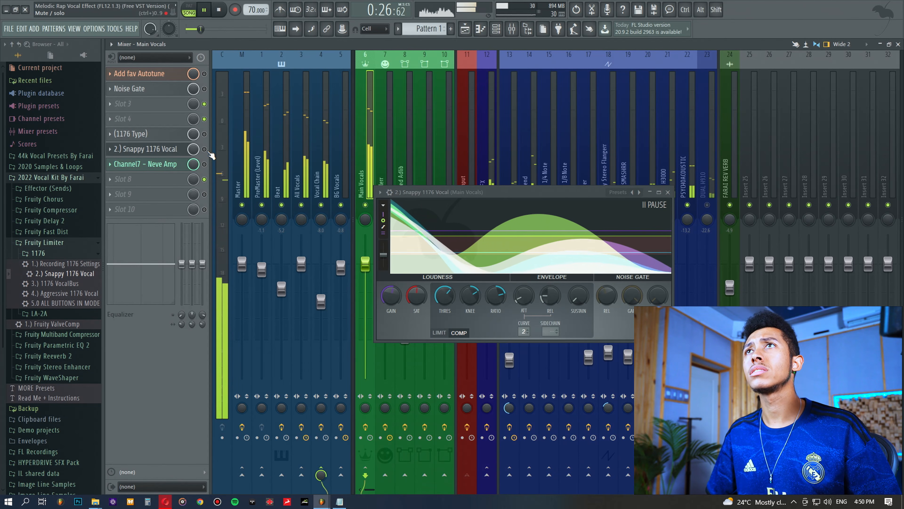
pyautogui.click(204, 149)
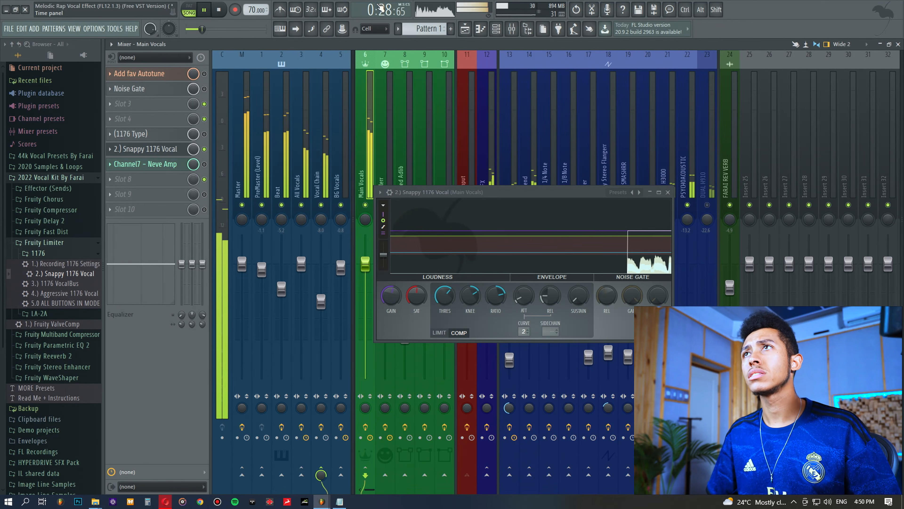
pyautogui.moveTo(560, 191); pyautogui.dragTo(554, 171)
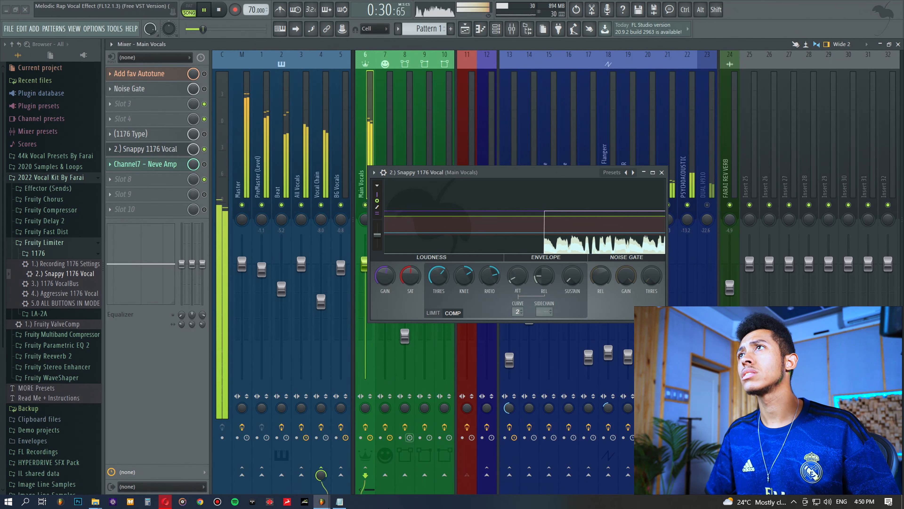
pyautogui.press('space')
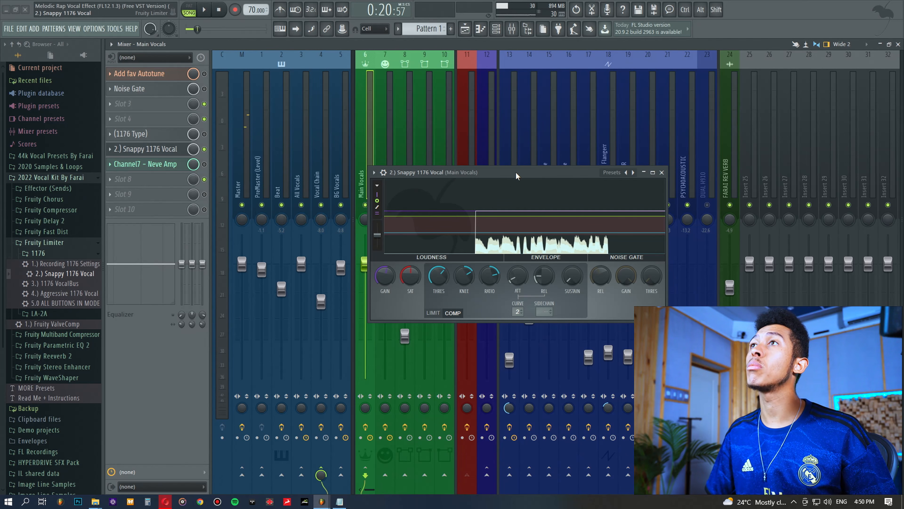
# Lower the threshold of Snappy 1176 Vocal during playback and compare the vocals with the effect bypassed and active
pyautogui.moveTo(517, 174); pyautogui.dragTo(467, 162)
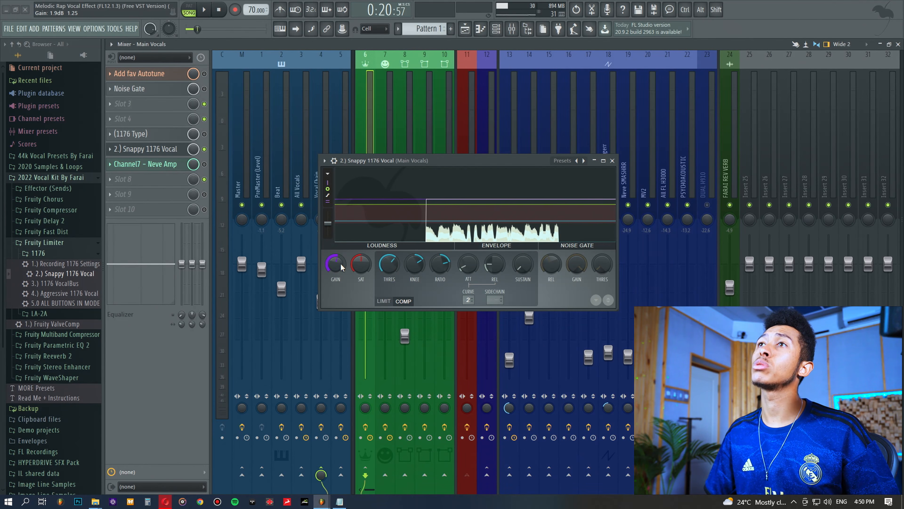
pyautogui.press('space')
pyautogui.moveTo(395, 265); pyautogui.dragTo(395, 293)
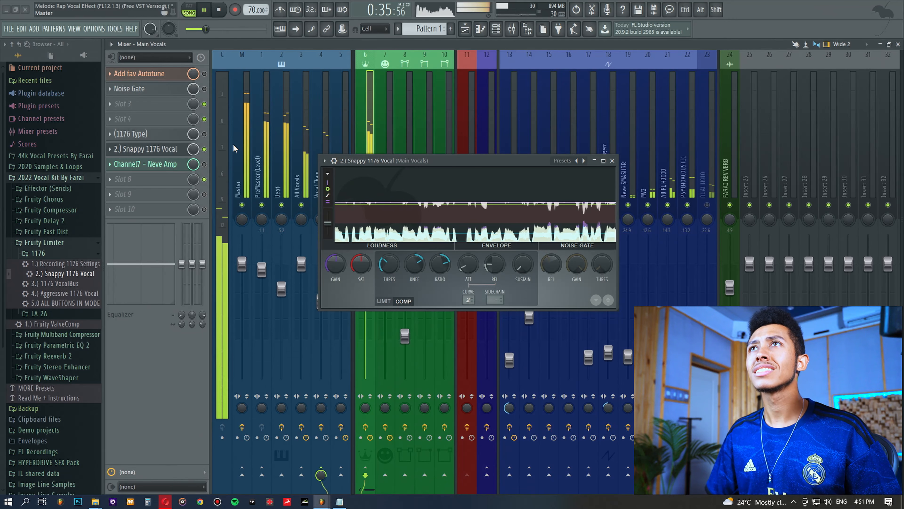
pyautogui.click(204, 150)
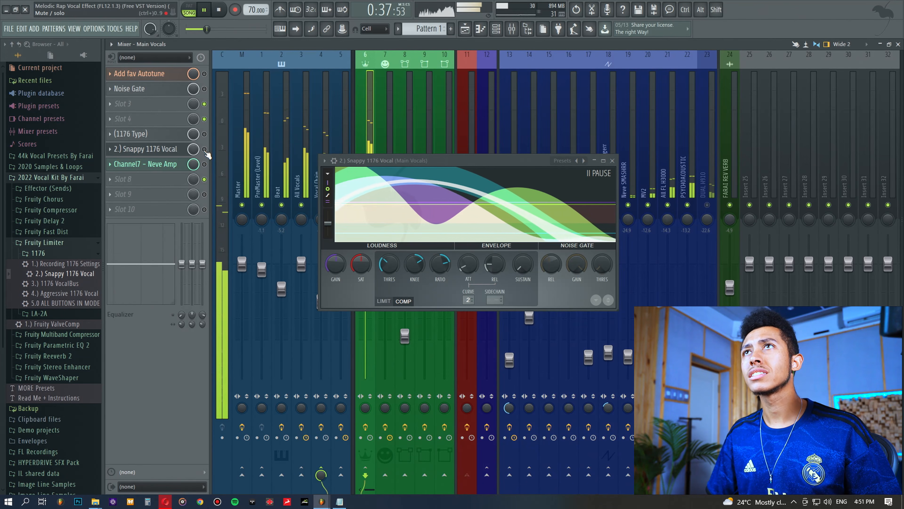
pyautogui.click(204, 150)
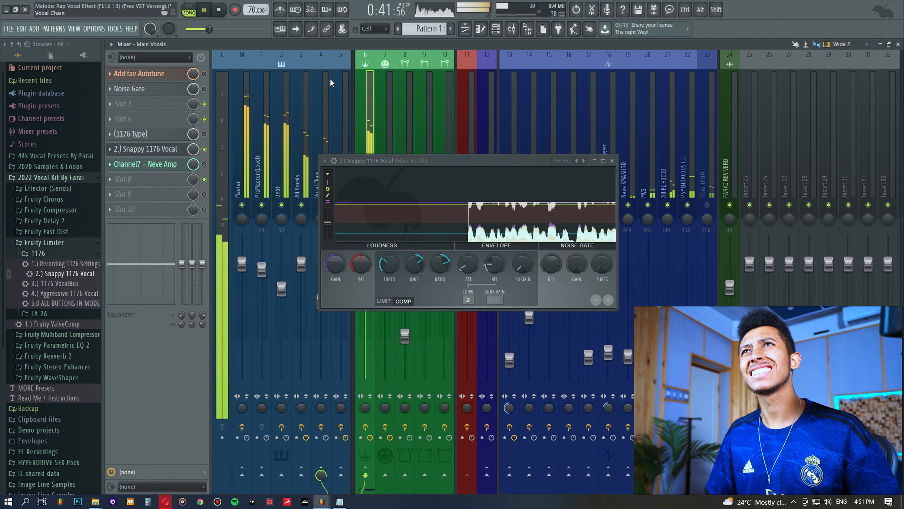
pyautogui.press('space')
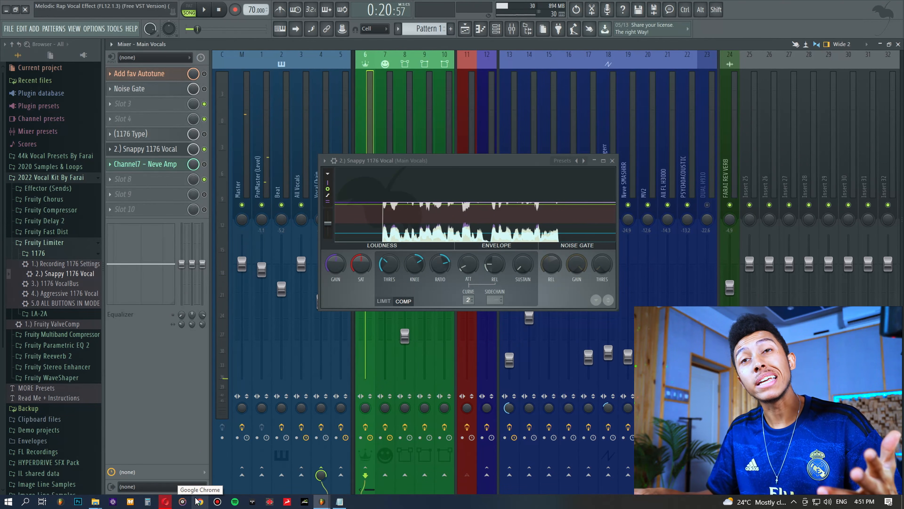
# Load 5.0 ALL BUTTONS IN MODE into slot 7 of Main Vocals, moving Channel7 - Neve Amp down to slot 8
pyautogui.moveTo(52, 278); pyautogui.dragTo(64, 298)
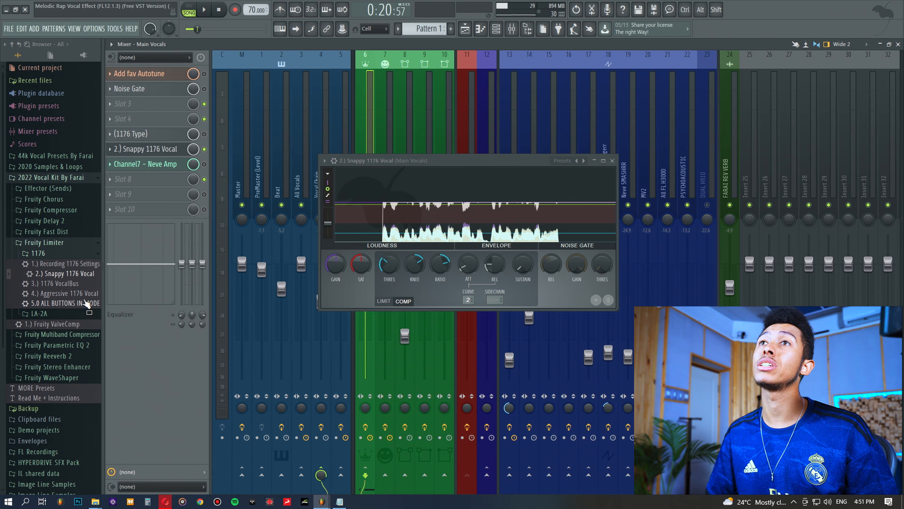
pyautogui.moveTo(76, 303); pyautogui.dragTo(142, 199)
pyautogui.moveTo(149, 110); pyautogui.dragTo(344, 187)
pyautogui.moveTo(165, 181); pyautogui.dragTo(164, 165)
# Audition 5.0 ALL BUTTONS IN MODE with its gain lowered slightly, and enable (1176 Type) in its place
pyautogui.press('space')
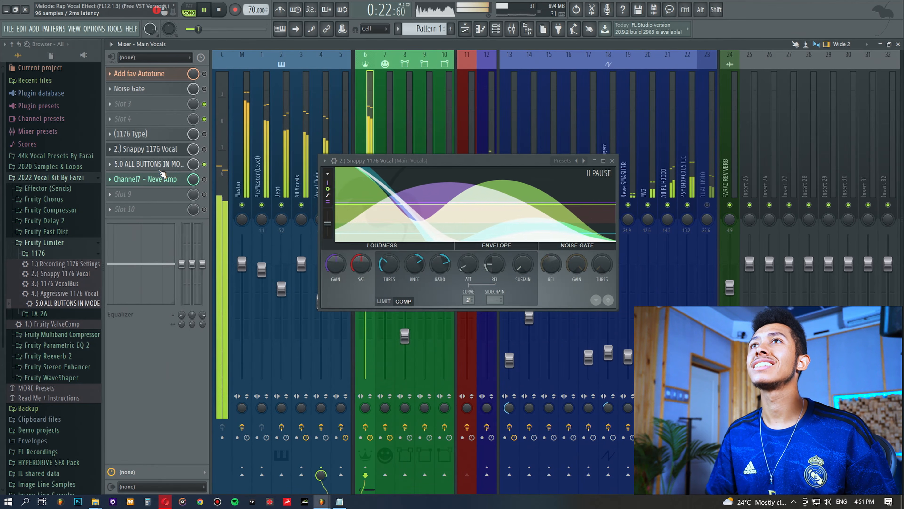
pyautogui.moveTo(281, 289); pyautogui.dragTo(281, 298)
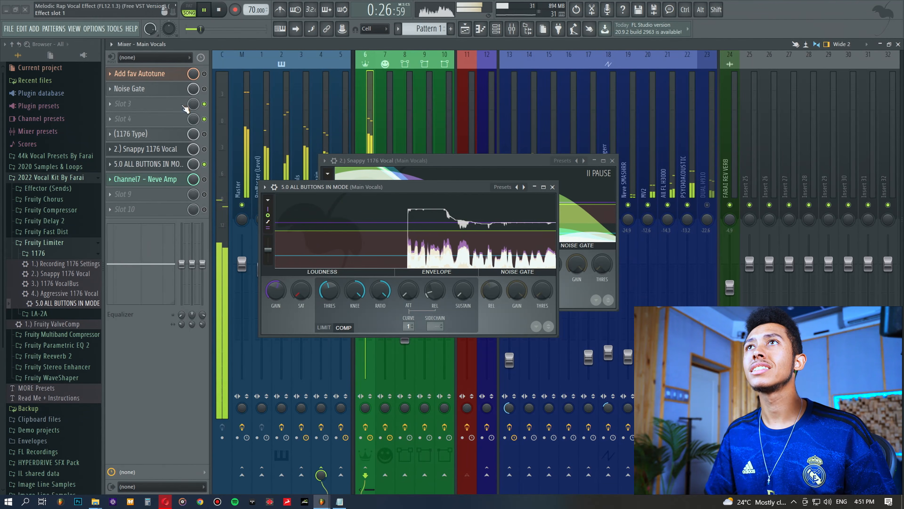
pyautogui.click(204, 134)
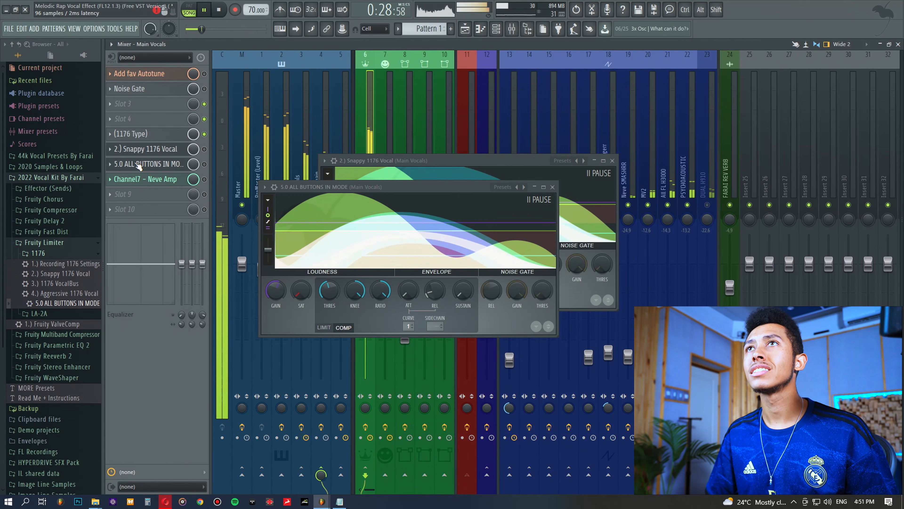
pyautogui.press('space')
# Delete the 5.0 ALL BUTTONS IN MODE and 2.) Snappy 1176 Vocal effects from the Main Vocals track
pyautogui.click(110, 164)
pyautogui.click(120, 185)
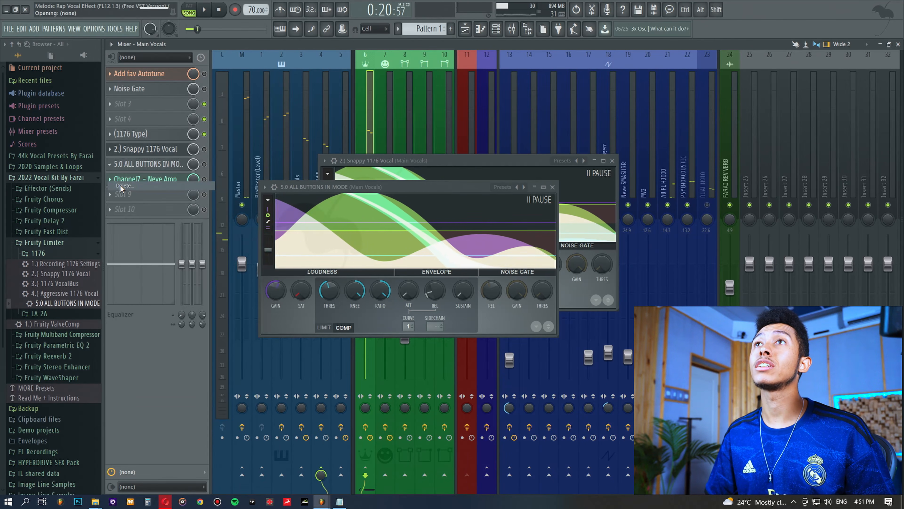
pyautogui.click(110, 148)
pyautogui.click(121, 170)
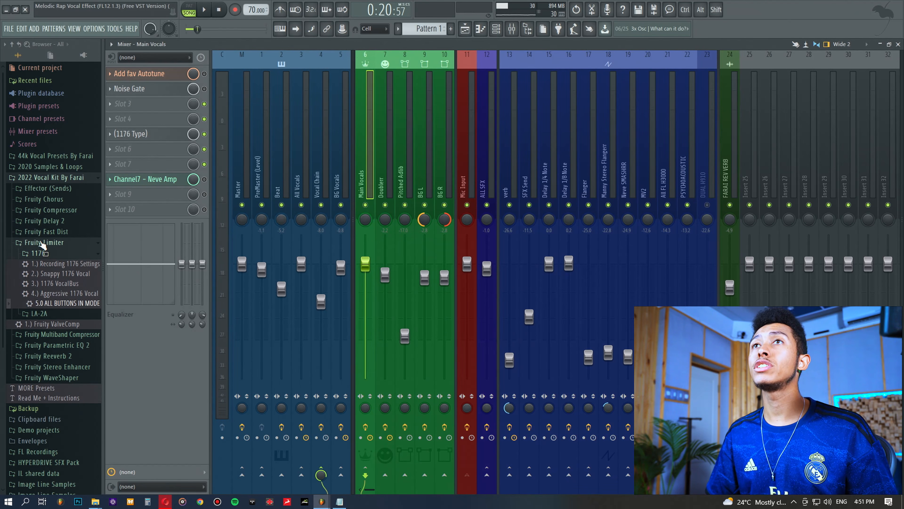
# Review the Fruity Limiter preset subfolders once more and collapse the folder
pyautogui.click(42, 244)
pyautogui.click(41, 244)
pyautogui.click(40, 253)
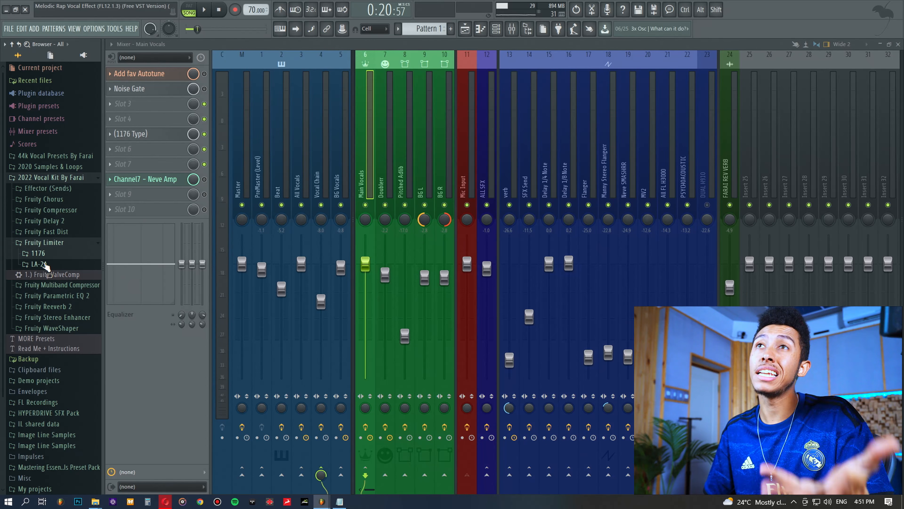
pyautogui.click(43, 243)
pyautogui.moveTo(48, 262); pyautogui.dragTo(172, 139)
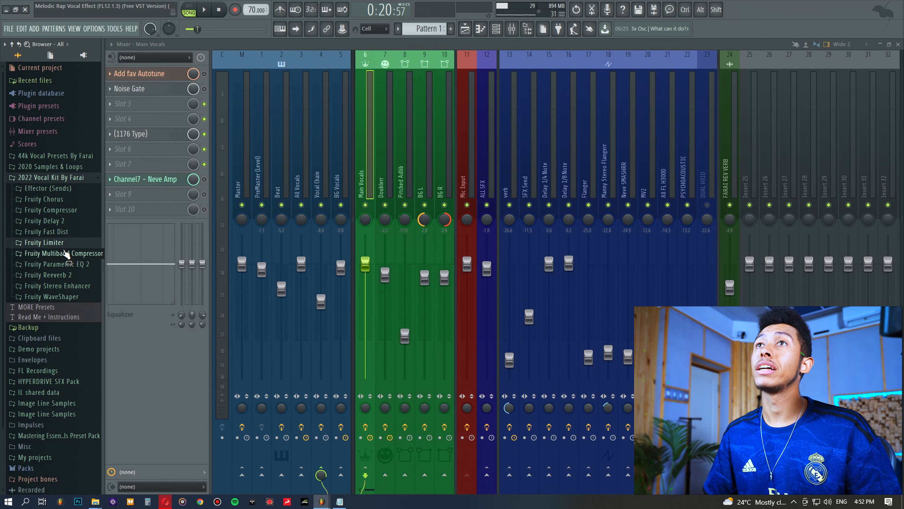
# Load the 2.) WorkThe Mids multiband compressor preset into slot 3 of the Master track and audition it during playback
pyautogui.click(63, 253)
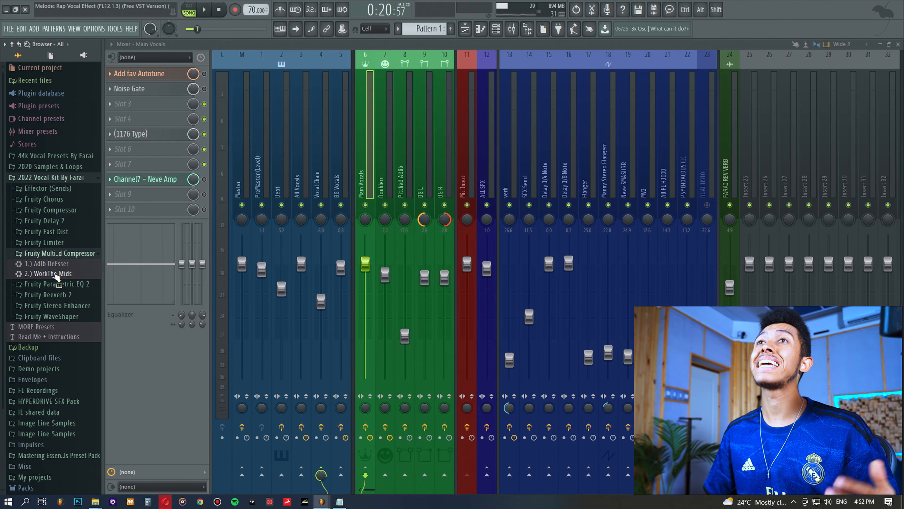
pyautogui.moveTo(50, 273); pyautogui.dragTo(245, 128)
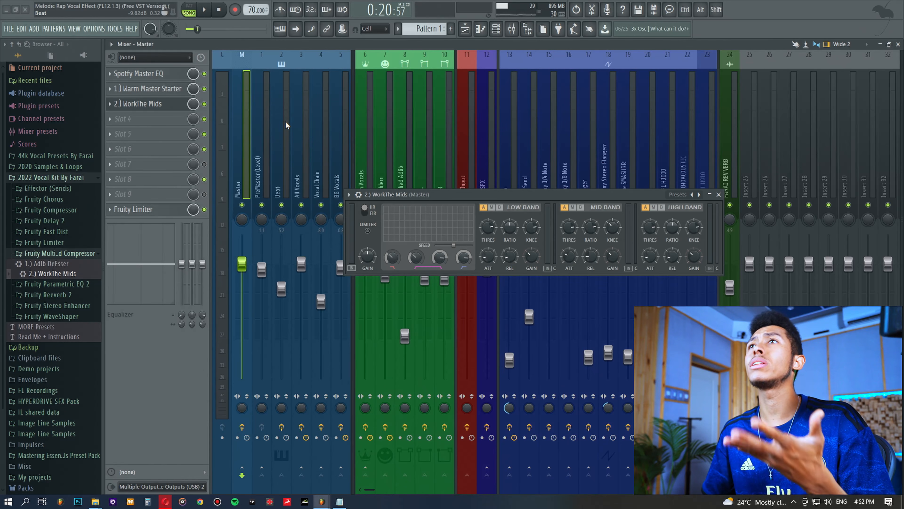
pyautogui.moveTo(370, 194); pyautogui.dragTo(277, 178)
pyautogui.press('space')
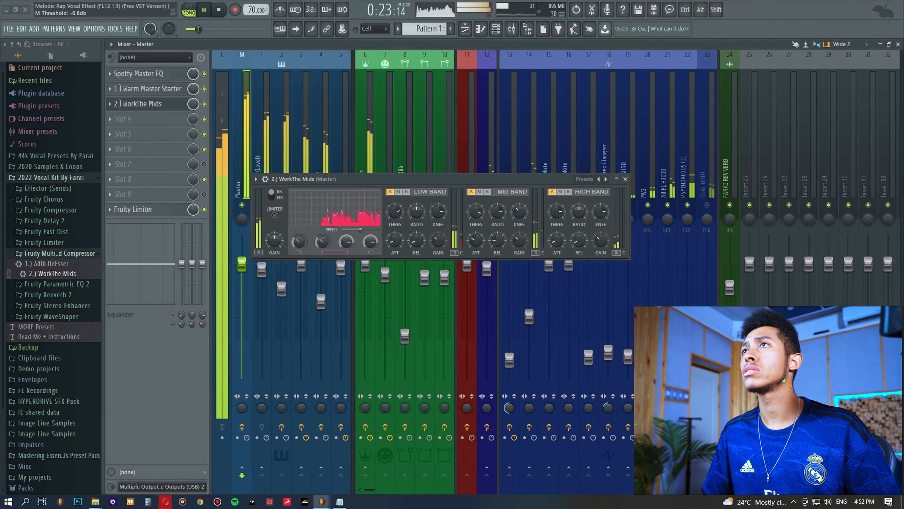
pyautogui.press('space')
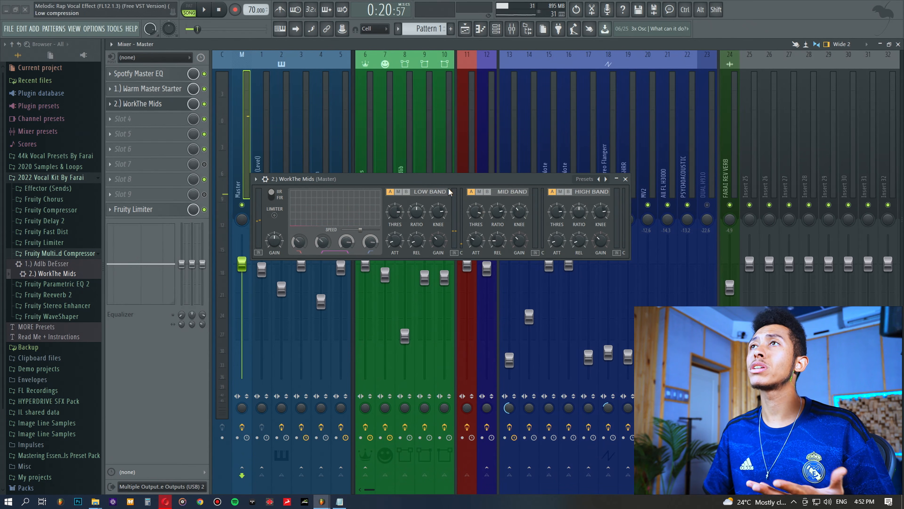
# Delete the 2.) WorkThe Mids effect from slot 3 of the Master track
pyautogui.click(118, 105)
pyautogui.click(117, 107)
pyautogui.click(118, 125)
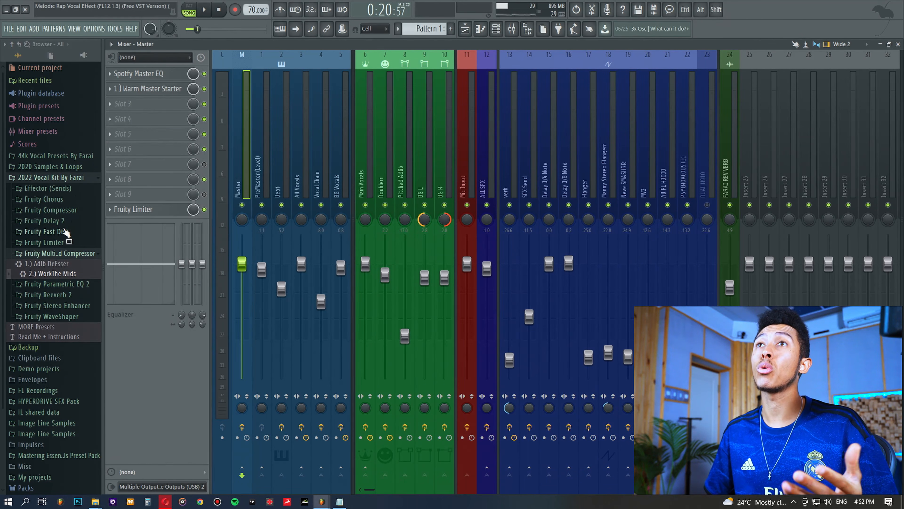
# Load the 2.) Vocal Enhancer EQ 2 preset from the Fruity Parametric EQ 2 folder into slot 2 of the Vocal Chain track and start playback
pyautogui.click(55, 252)
pyautogui.click(55, 265)
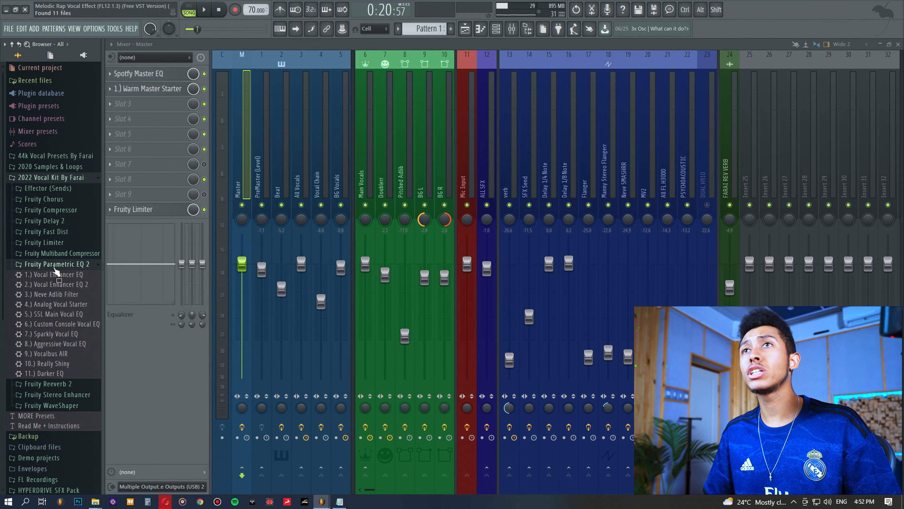
pyautogui.moveTo(65, 324); pyautogui.dragTo(63, 332)
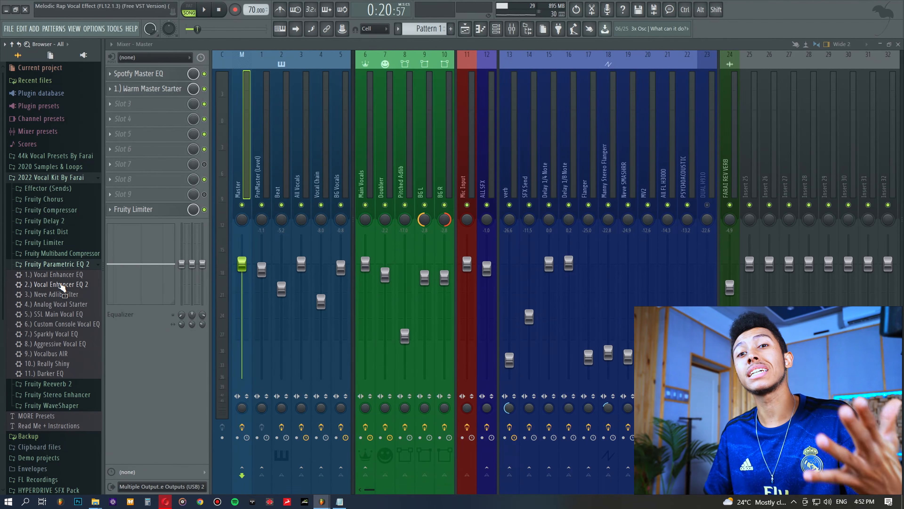
pyautogui.moveTo(59, 282); pyautogui.dragTo(61, 277)
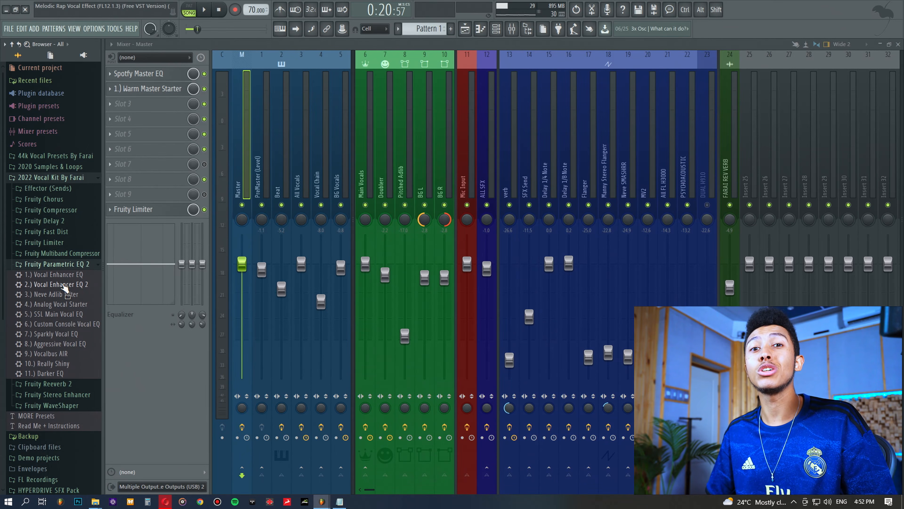
pyautogui.moveTo(64, 287); pyautogui.dragTo(319, 160)
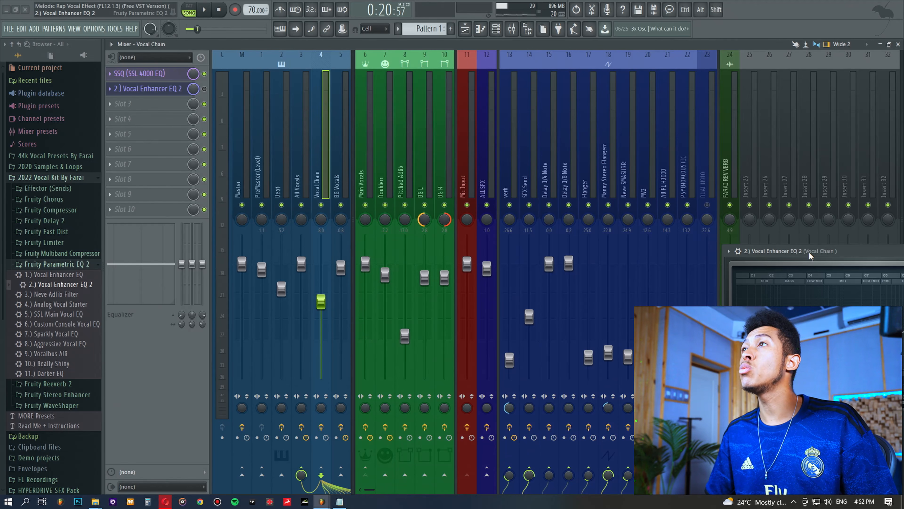
pyautogui.moveTo(810, 254); pyautogui.dragTo(539, 250)
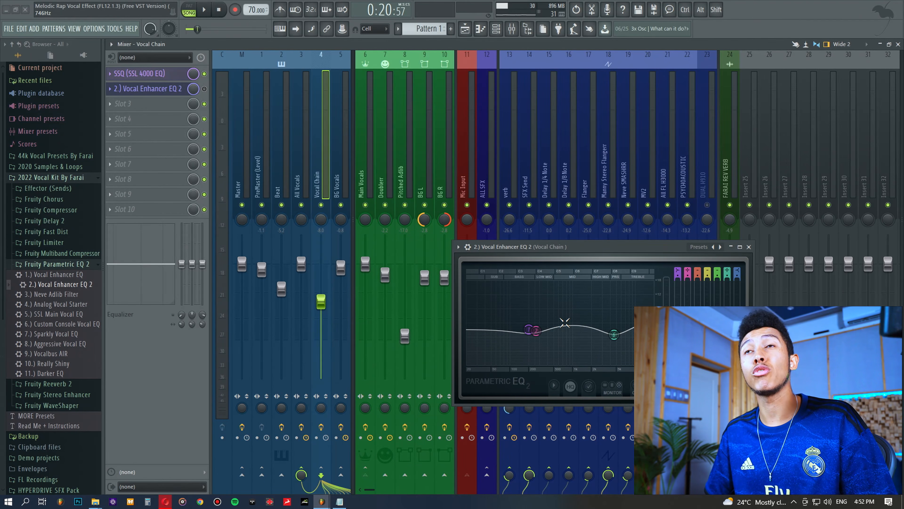
pyautogui.press('space')
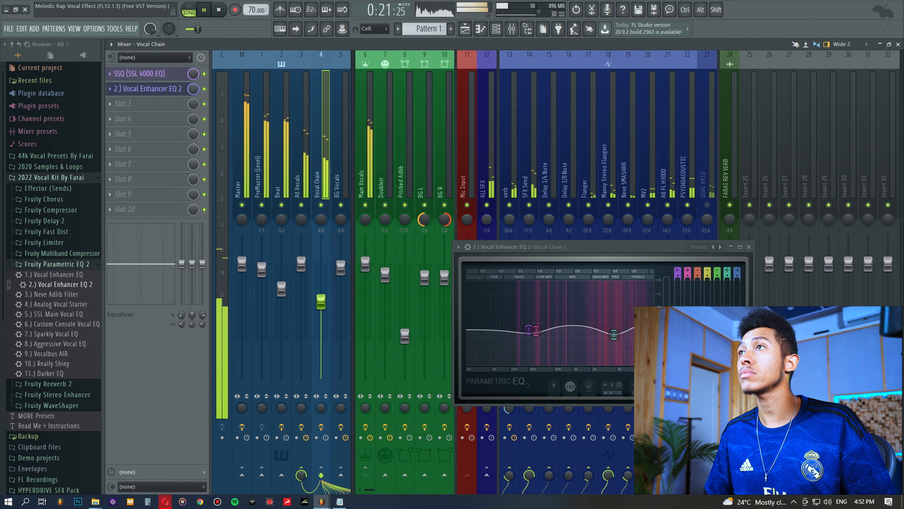
# Raise the low, high-mid and treble bands of the Vocal Enhancer EQ 2 while listening, and stop playback
pyautogui.moveTo(614, 334); pyautogui.dragTo(614, 328)
pyautogui.moveTo(536, 330); pyautogui.dragTo(536, 326)
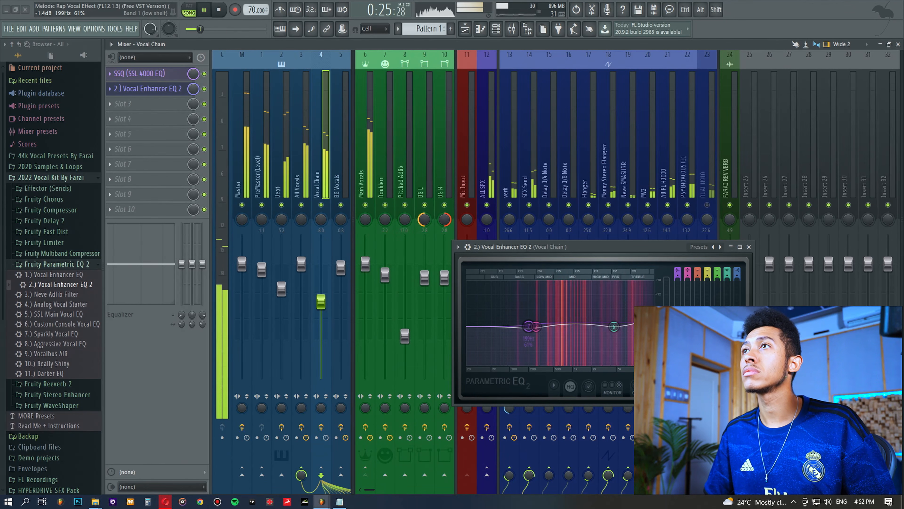
pyautogui.moveTo(644, 322); pyautogui.dragTo(644, 299)
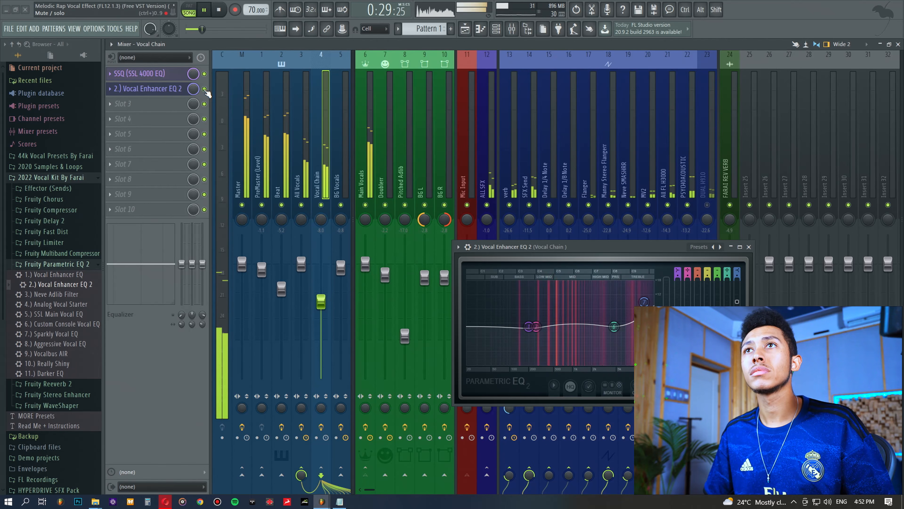
pyautogui.press('space')
# Replace the slot 2 EQ preset with 6.) Custom Console Vocal EQ, bypass SSQ (SSL 4000 EQ), and start playback
pyautogui.moveTo(53, 320); pyautogui.dragTo(146, 89)
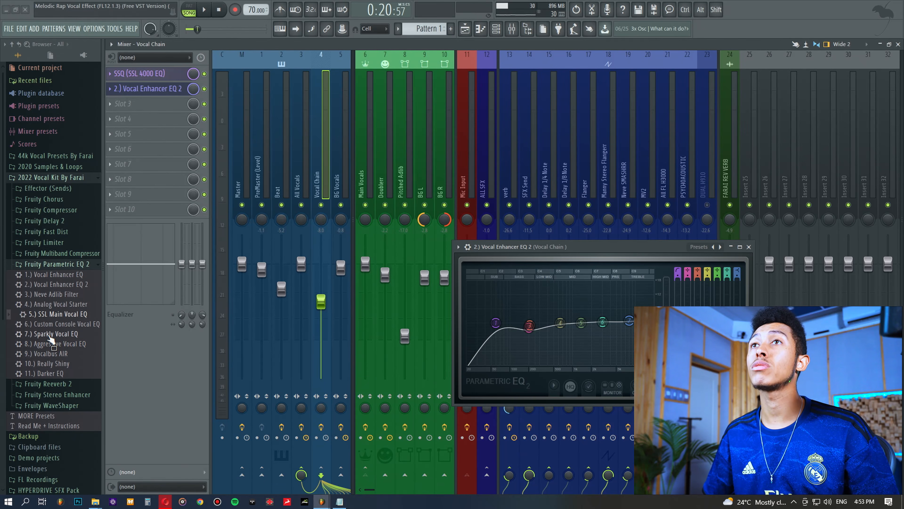
pyautogui.moveTo(50, 333); pyautogui.dragTo(149, 89)
pyautogui.click(204, 73)
pyautogui.moveTo(625, 246); pyautogui.dragTo(587, 199)
pyautogui.press('space')
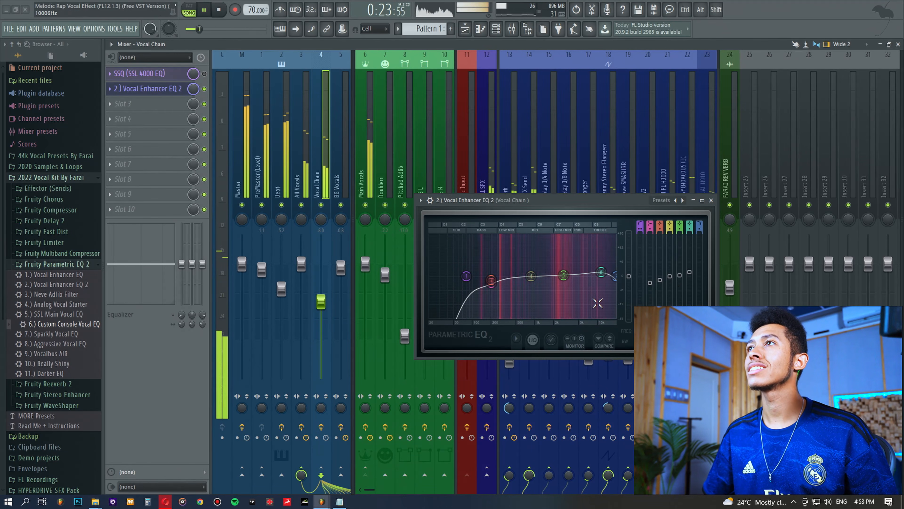
# Boost the treble band of the Custom Console Vocal EQ slightly and compare the vocal with the effect bypassed
pyautogui.moveTo(689, 272); pyautogui.dragTo(690, 267)
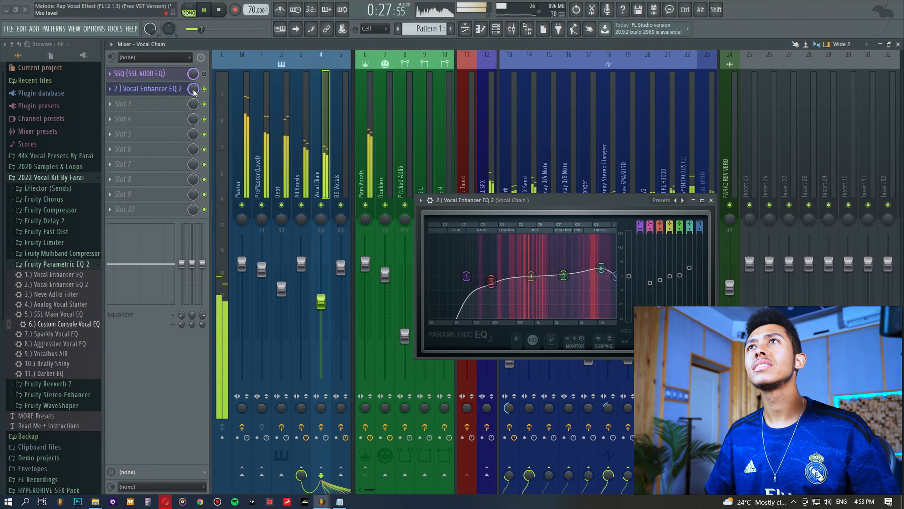
pyautogui.click(204, 88)
pyautogui.press('space')
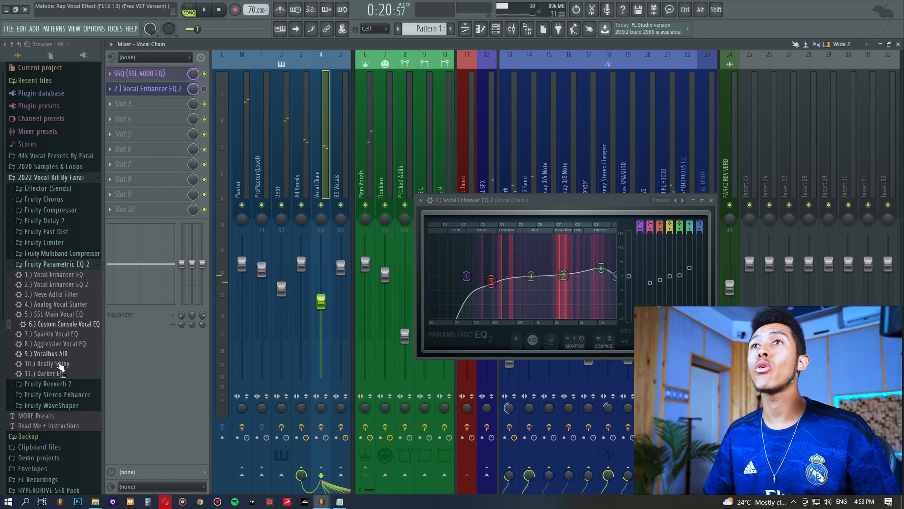
# Load the 11.) Darker EQ preset into slot 2 of the Vocal Chain track and audition it
pyautogui.moveTo(50, 375); pyautogui.dragTo(149, 89)
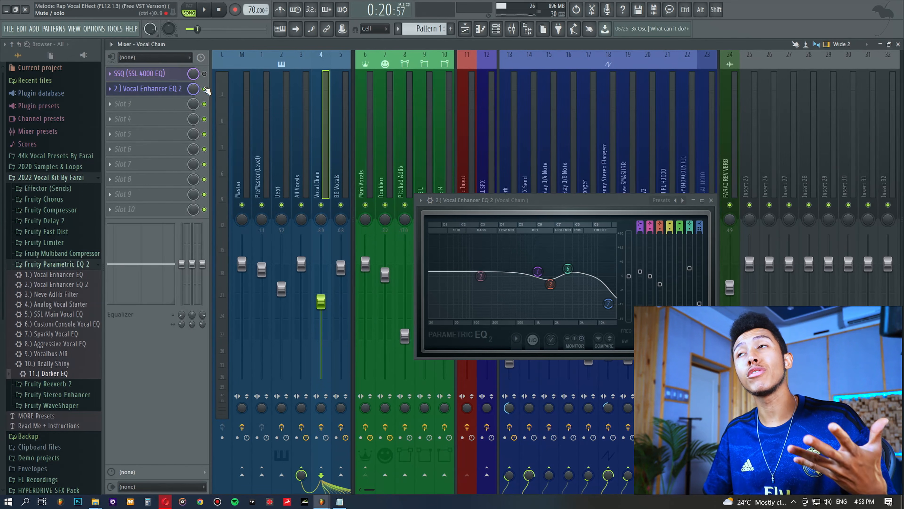
pyautogui.press('space')
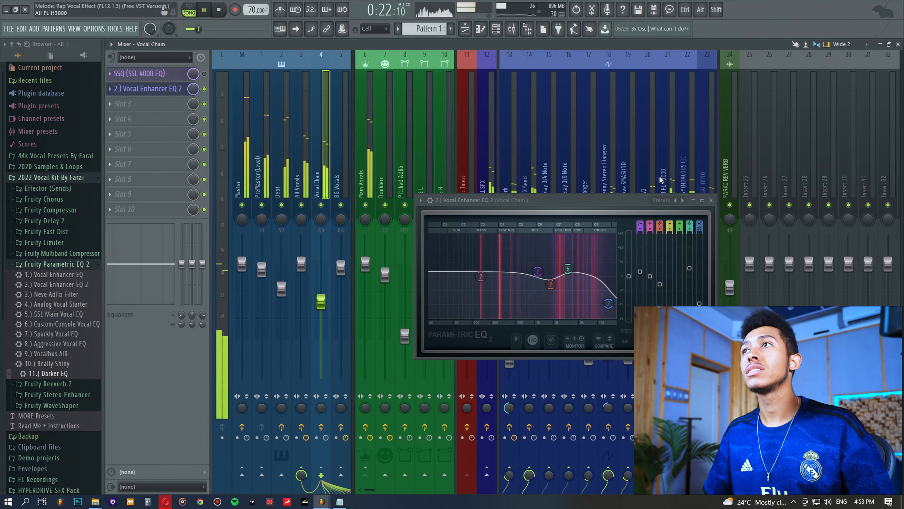
pyautogui.press('space')
# Raise the high shelf band 7 of the Darker EQ to about -6.2 dB and audition the vocal again
pyautogui.moveTo(608, 303); pyautogui.dragTo(608, 298)
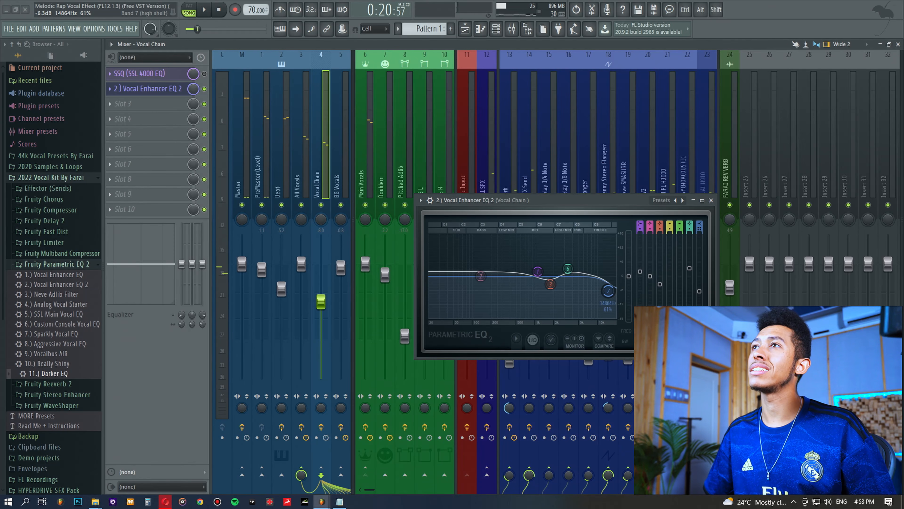
pyautogui.moveTo(699, 282)
pyautogui.mouseDown()
pyautogui.moveTo(699, 290)
pyautogui.moveTo(699, 267)
pyautogui.moveTo(699, 287)
pyautogui.mouseUp()
pyautogui.press('space')
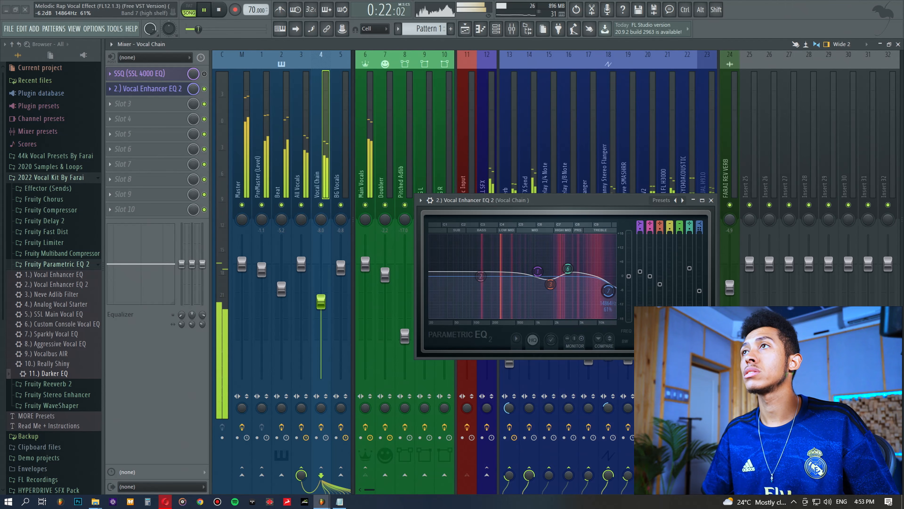
pyautogui.press('space')
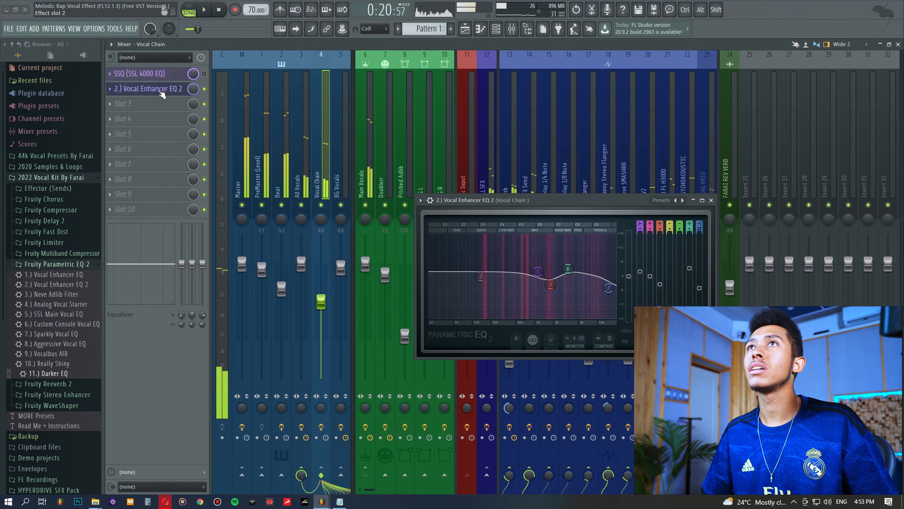
# Delete the EQ effect from slot 2 of the Vocal Chain track and collapse the Fruity Parametric EQ 2 preset folder
pyautogui.click(142, 89)
pyautogui.click(122, 110)
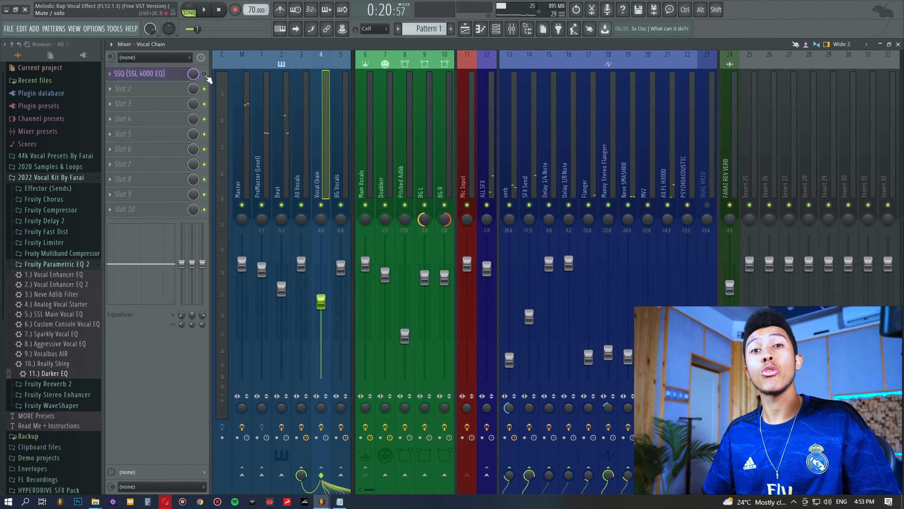
pyautogui.click(47, 267)
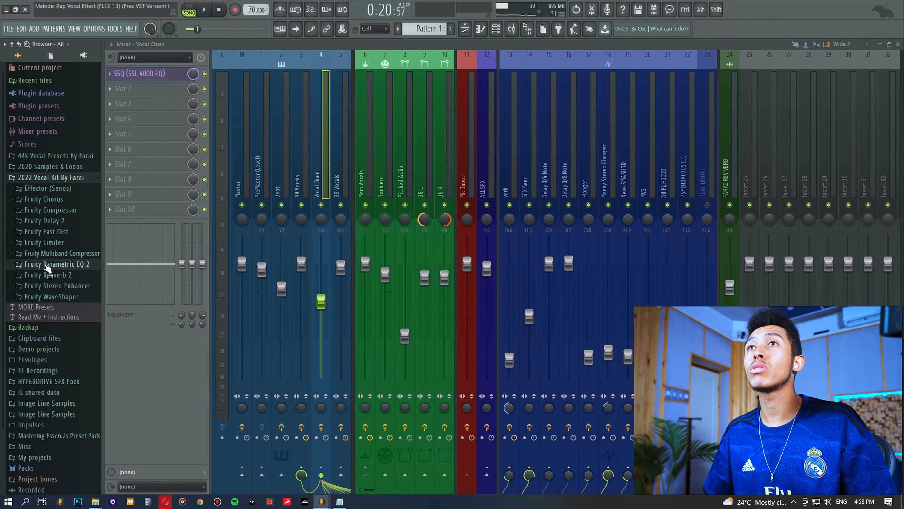
# Load the 2.) H3000 Room Verb (Send) preset from Fruity Reeverb 2 onto the SFX Send track and audition it with the track's fader raised
pyautogui.click(54, 275)
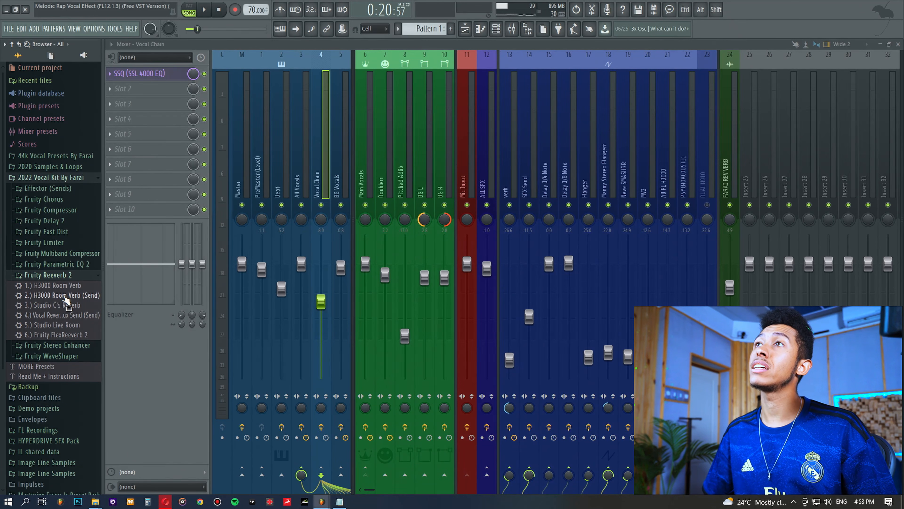
pyautogui.moveTo(66, 299); pyautogui.dragTo(529, 171)
pyautogui.press('space')
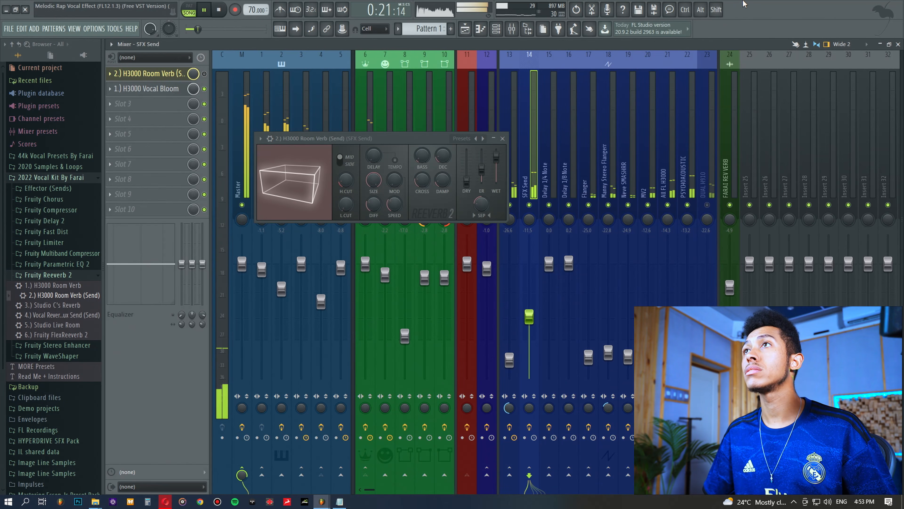
pyautogui.moveTo(529, 316); pyautogui.dragTo(530, 261)
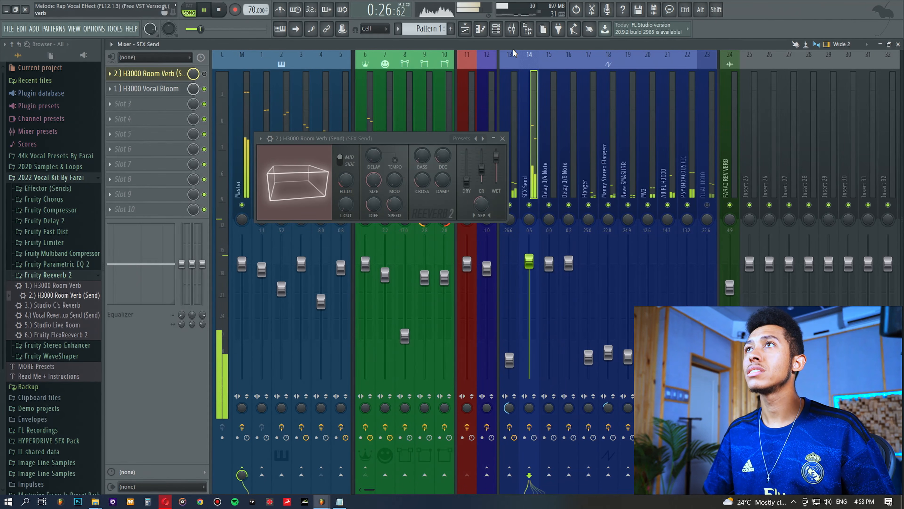
pyautogui.press('space')
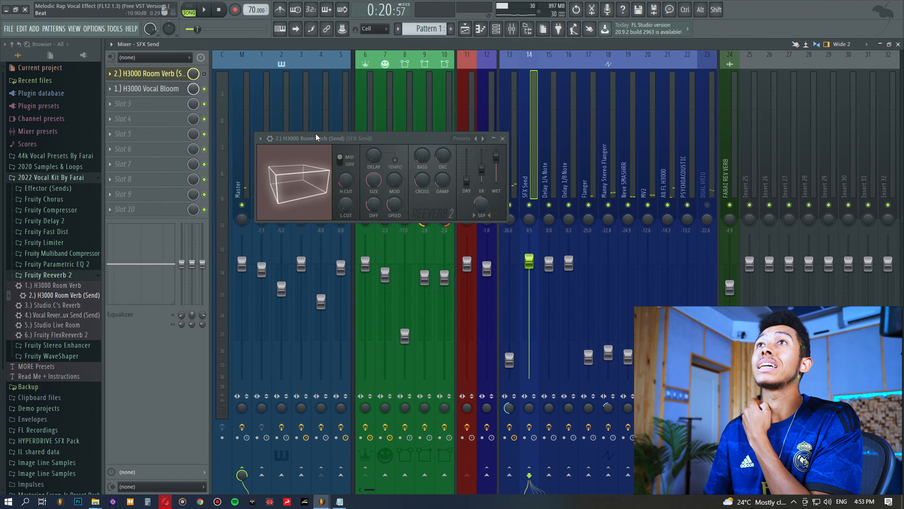
# Load the 3.) Studio C's Reverb preset into slot 2 of SFX Send and audition it while lowering the track's fader
pyautogui.moveTo(49, 308); pyautogui.dragTo(149, 88)
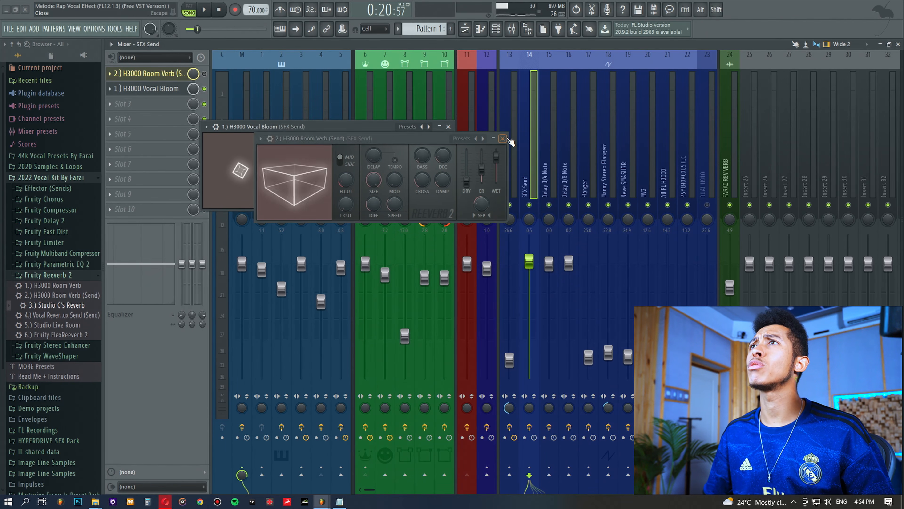
pyautogui.click(503, 138)
pyautogui.moveTo(378, 125); pyautogui.dragTo(444, 263)
pyautogui.press('space')
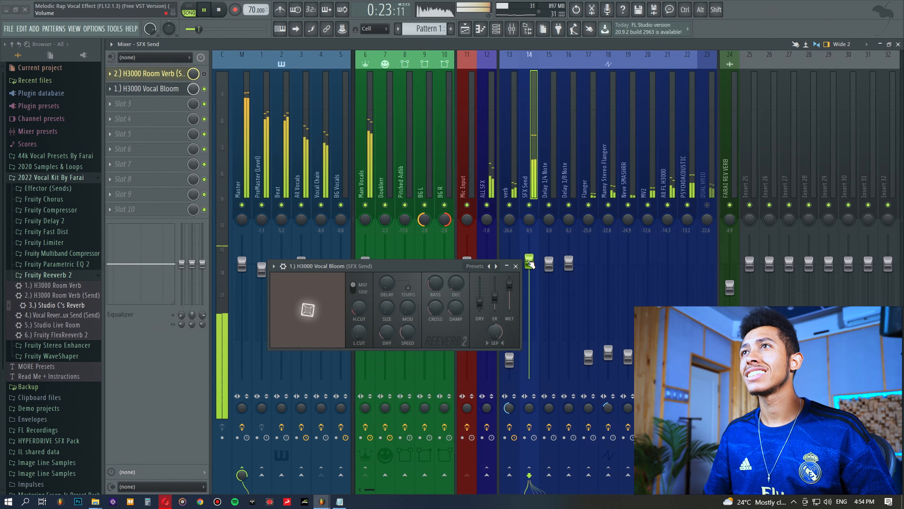
pyautogui.moveTo(529, 262); pyautogui.dragTo(530, 296)
pyautogui.press('space')
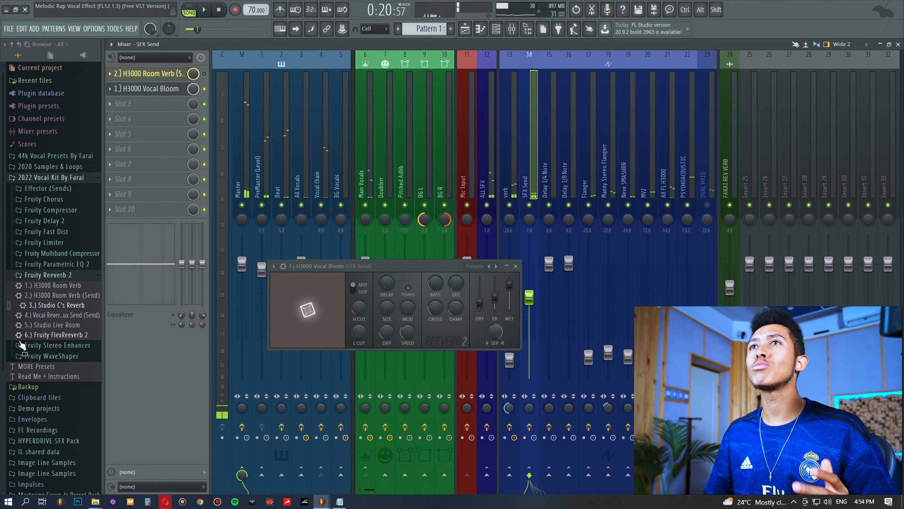
# Replace the slot 2 reverb preset with the number 4 vocal reverb send preset, audition it, and bypass the slot
pyautogui.moveTo(57, 315); pyautogui.dragTo(308, 310)
pyautogui.press('space')
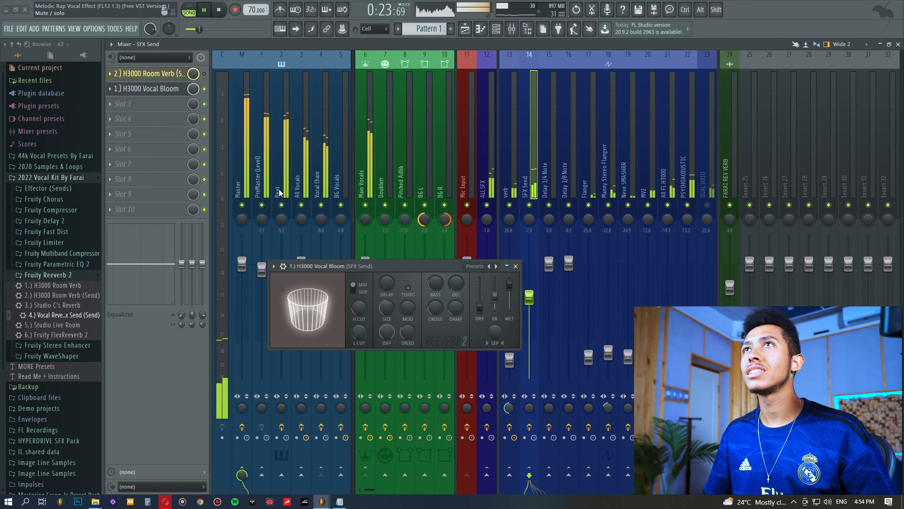
pyautogui.press('space')
pyautogui.click(204, 89)
# Load the 2.) Clean Upfront Preamp preset from the Fruity WaveShaper folder into slot 3 of the Main Vocals track and close the reverb window
pyautogui.click(93, 274)
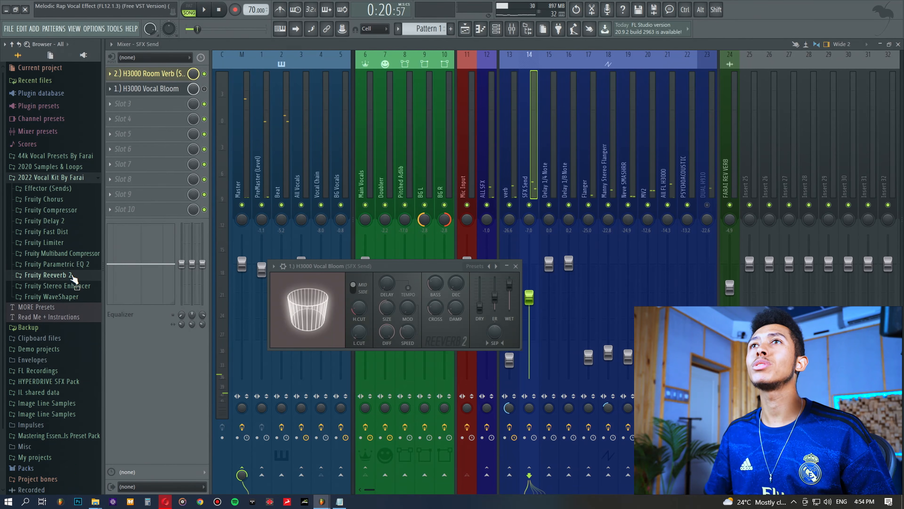
pyautogui.click(63, 297)
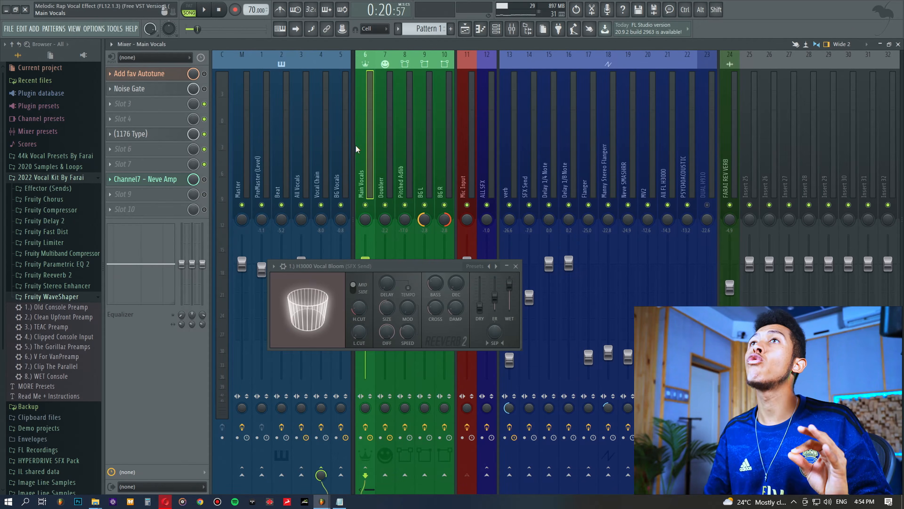
pyautogui.click(367, 139)
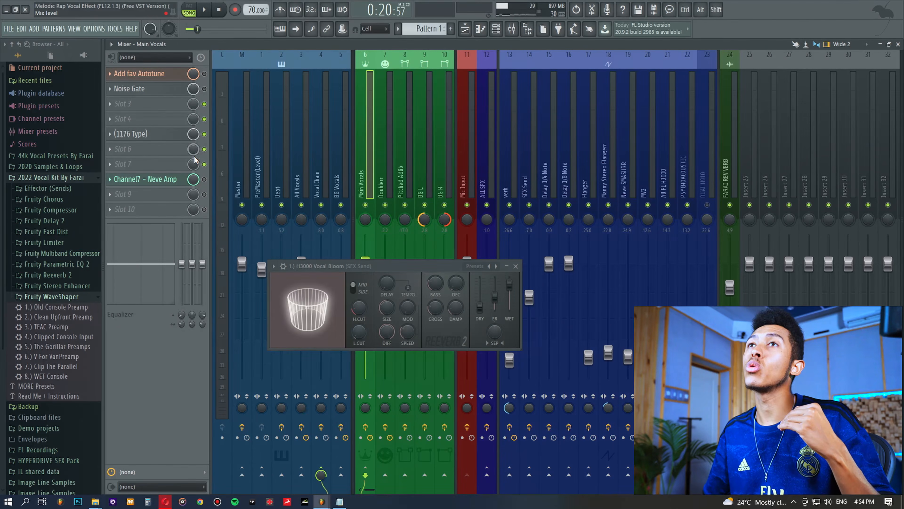
pyautogui.moveTo(55, 318); pyautogui.dragTo(142, 104)
pyautogui.moveTo(172, 78); pyautogui.dragTo(587, 169)
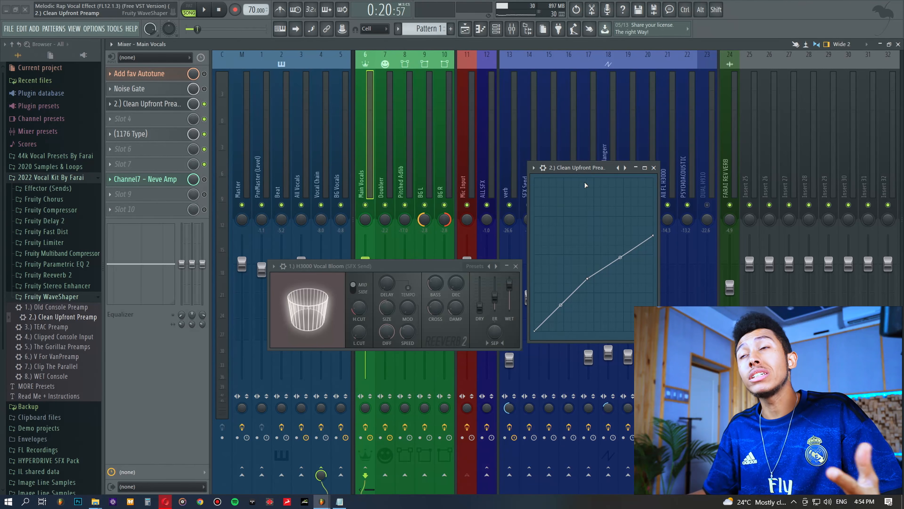
pyautogui.click(516, 265)
# Audition the Clean Upfront Preamp on Main Vocals, comparing the vocal with the effect bypassed and enabled during playback
pyautogui.press('space')
pyautogui.press('space')
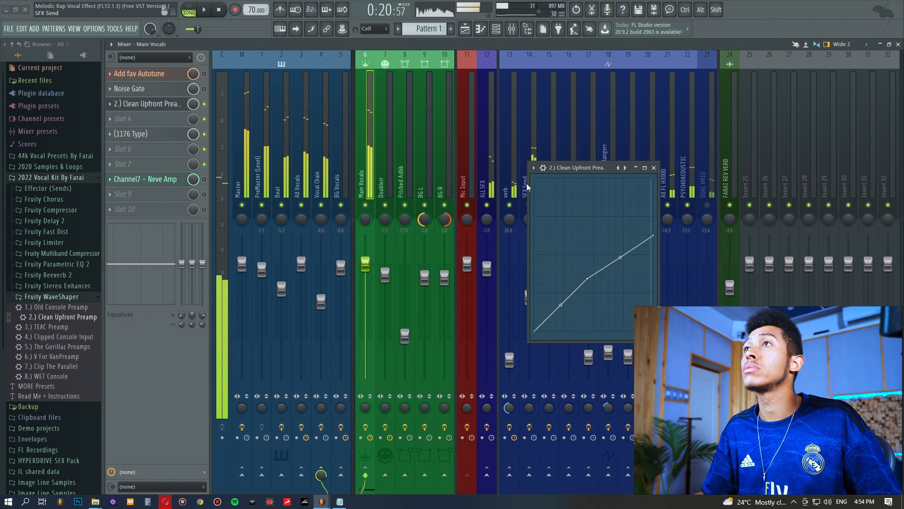
pyautogui.moveTo(576, 167); pyautogui.dragTo(530, 166)
pyautogui.press('space')
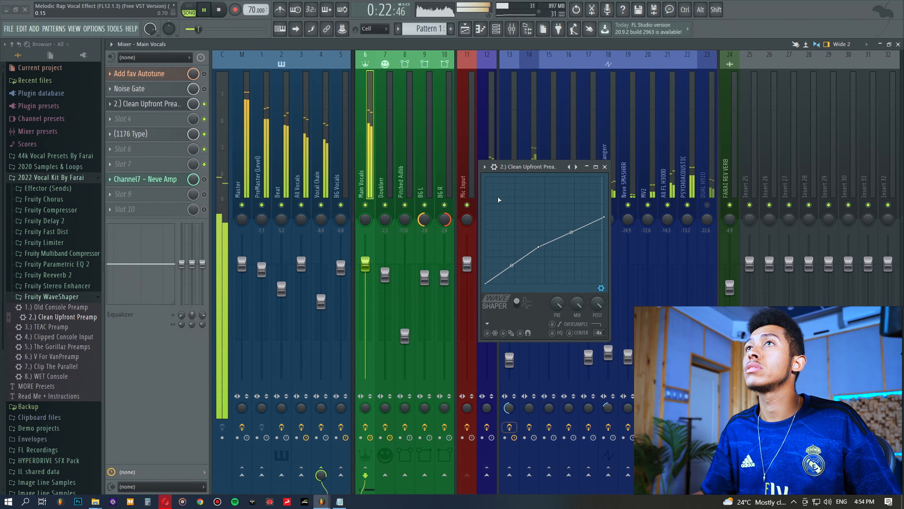
pyautogui.click(204, 104)
pyautogui.click(205, 104)
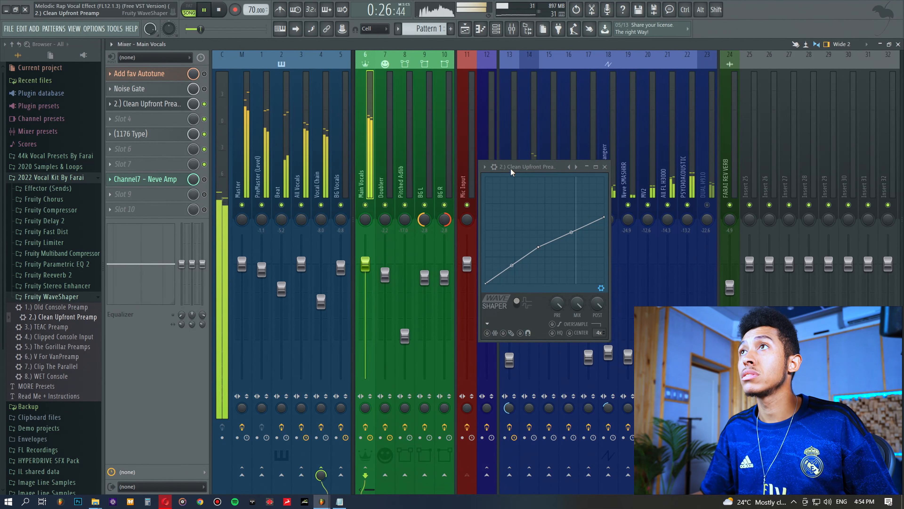
pyautogui.moveTo(523, 166); pyautogui.dragTo(489, 161)
pyautogui.press('space')
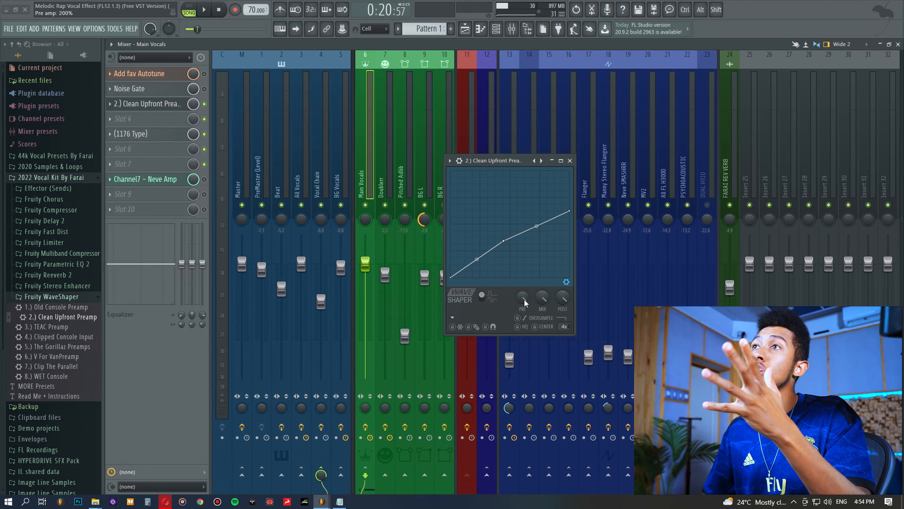
# Lower the Clean Upfront Preamp's post gain during playback and compare the vocal with the effect bypassed and enabled
pyautogui.moveTo(503, 165); pyautogui.dragTo(465, 161)
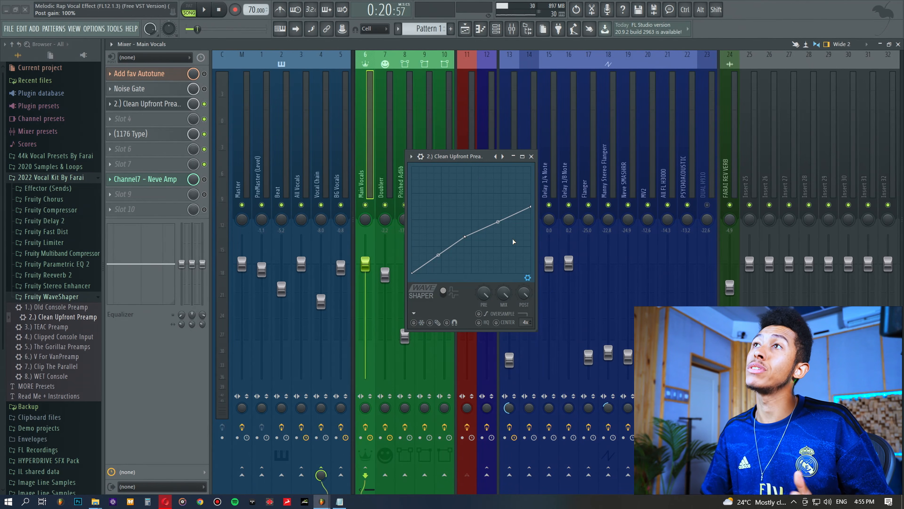
pyautogui.moveTo(464, 157); pyautogui.dragTo(453, 151)
pyautogui.press('space')
pyautogui.moveTo(513, 287); pyautogui.dragTo(513, 300)
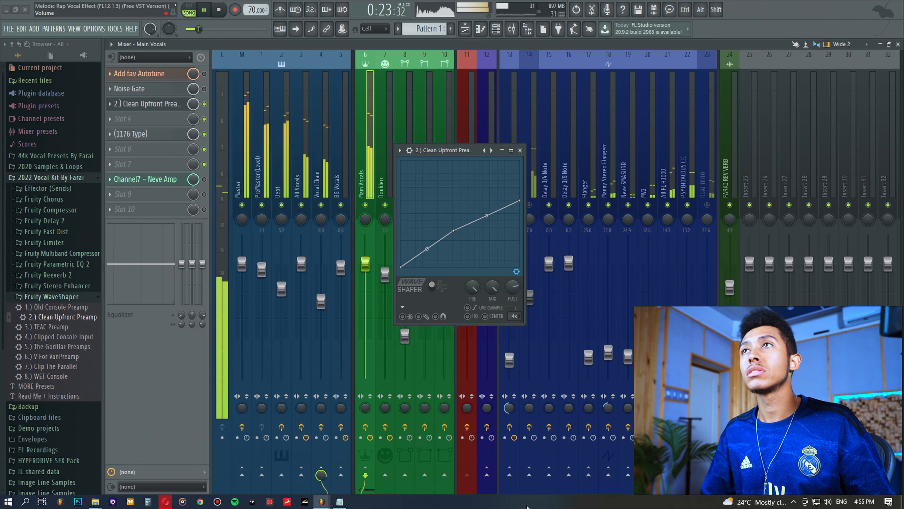
pyautogui.click(205, 104)
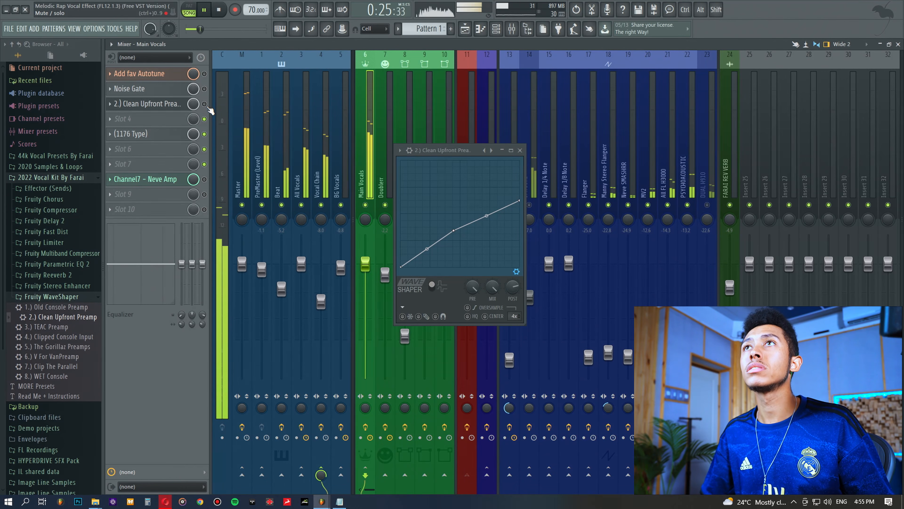
pyautogui.click(204, 104)
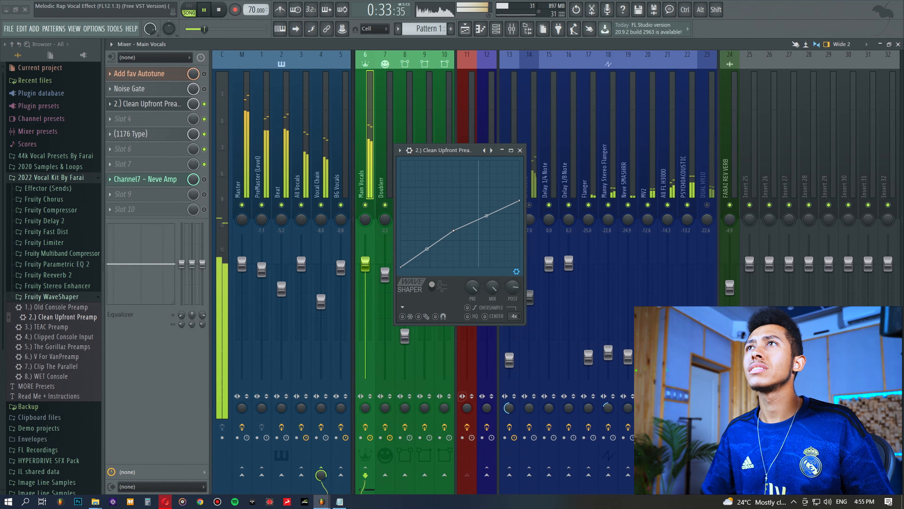
pyautogui.press('space')
# Load the 6.) V For VanPreamp preset into slot 3 of Main Vocals, reveal its controls, and audition it while lowering the mix amount
pyautogui.moveTo(54, 357); pyautogui.dragTo(148, 106)
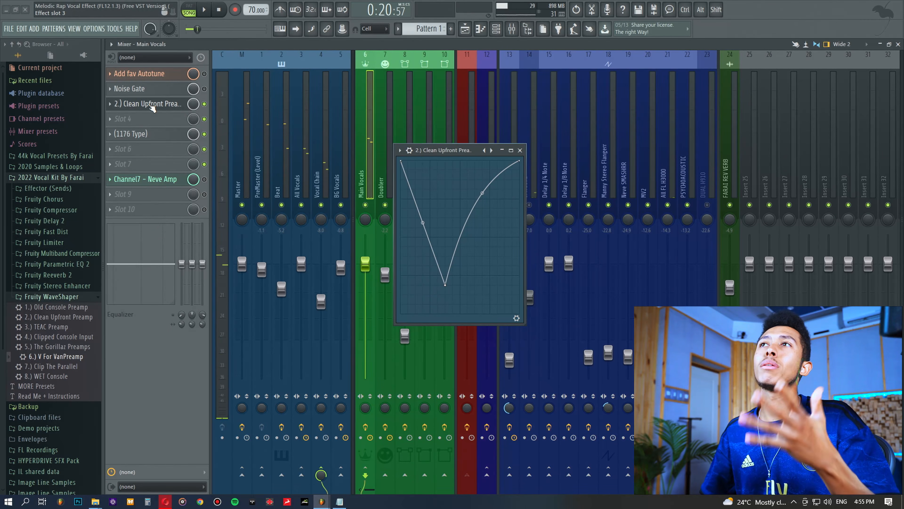
pyautogui.moveTo(520, 320); pyautogui.dragTo(445, 288)
pyautogui.press('space')
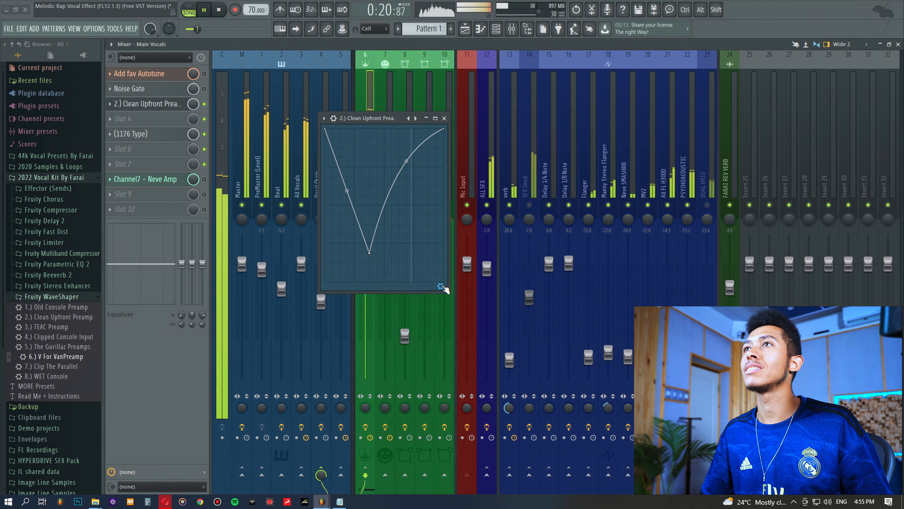
pyautogui.click(442, 287)
pyautogui.moveTo(413, 259); pyautogui.dragTo(413, 278)
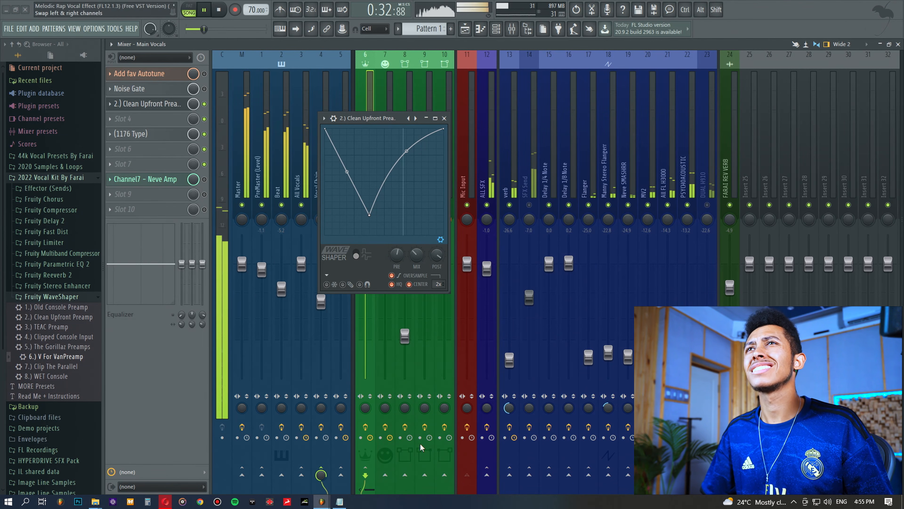
pyautogui.press('space')
# Load the 8.) WET Console preset into the Main Vocals wave shaper, reveal its controls, and audition it while adjusting the pre amp
pyautogui.moveTo(50, 375); pyautogui.dragTo(355, 123)
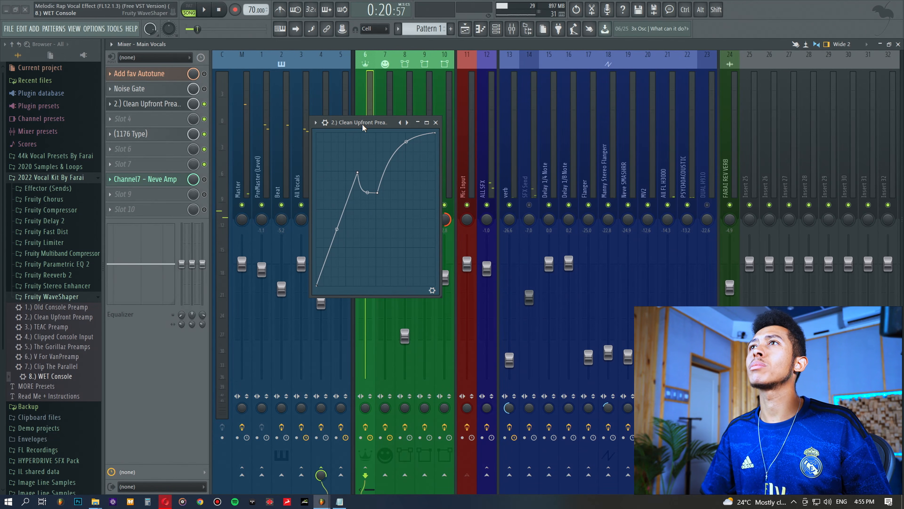
pyautogui.click(432, 291)
pyautogui.press('space')
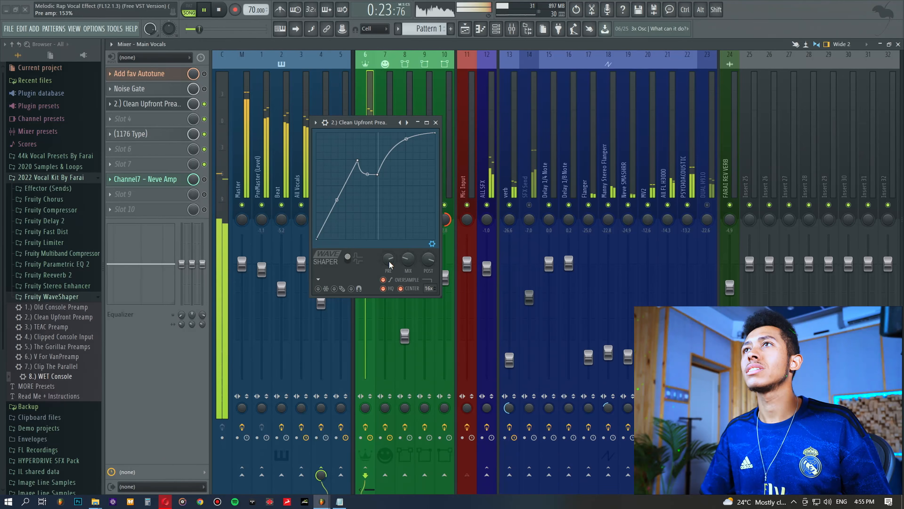
pyautogui.moveTo(388, 259); pyautogui.dragTo(388, 263)
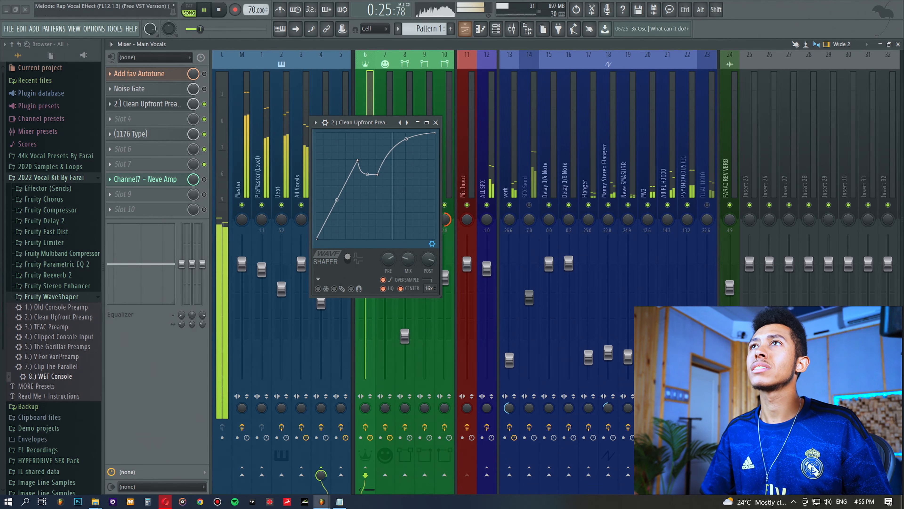
pyautogui.moveTo(363, 124); pyautogui.dragTo(420, 123)
pyautogui.press('space')
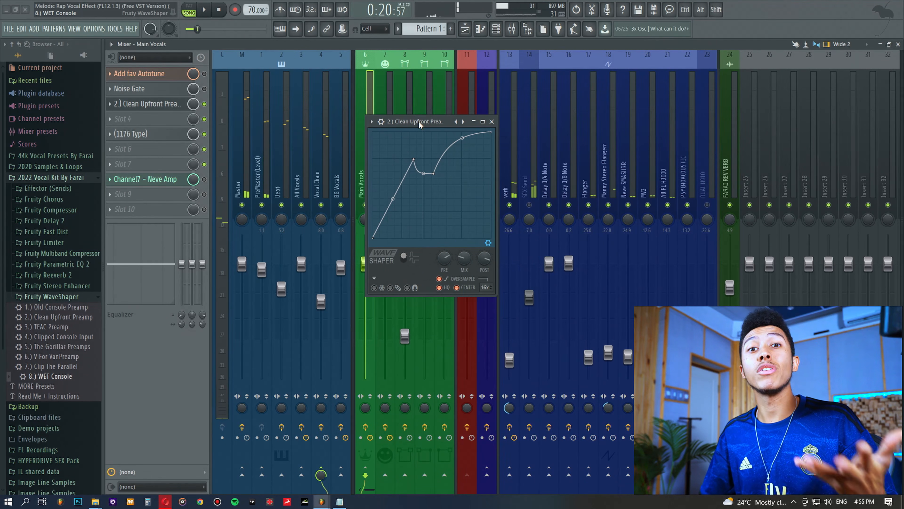